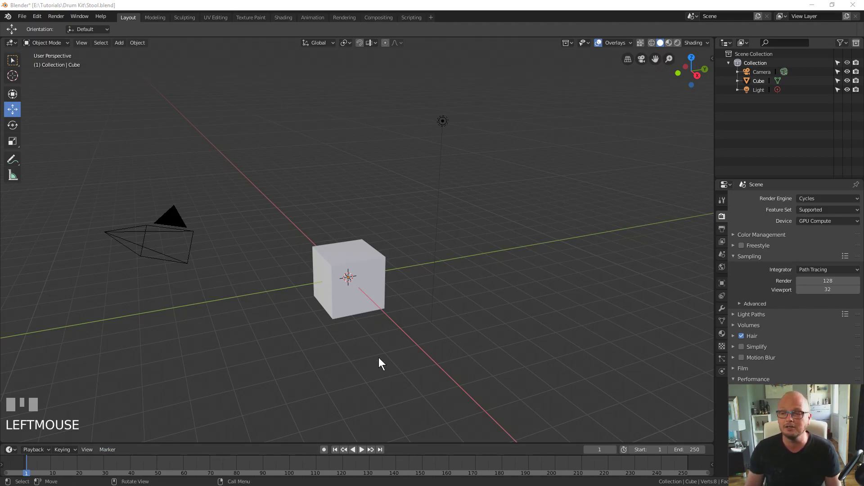
- Switch to the web browser and examine the drum stool reference images, including the dimensioned drum seat and the adult drum set stool
middle_drag(317, 298, 325, 297)
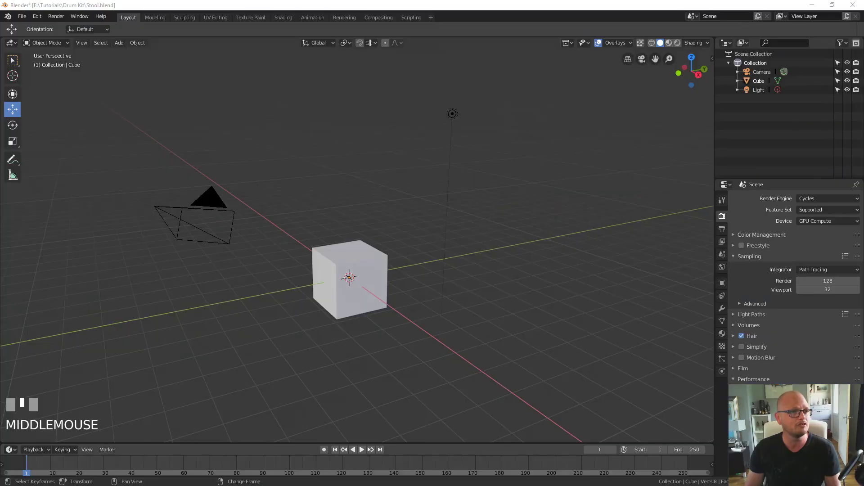
drag(0, 315, 314, 1)
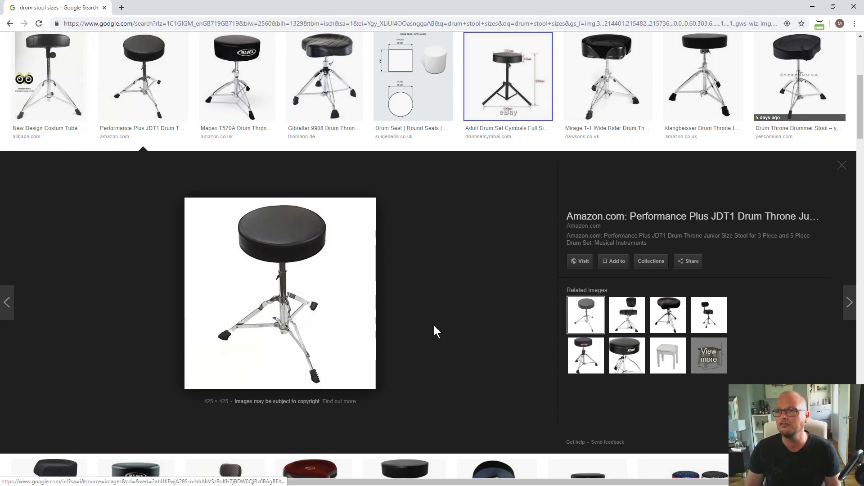
scroll(428, 351, down, 3)
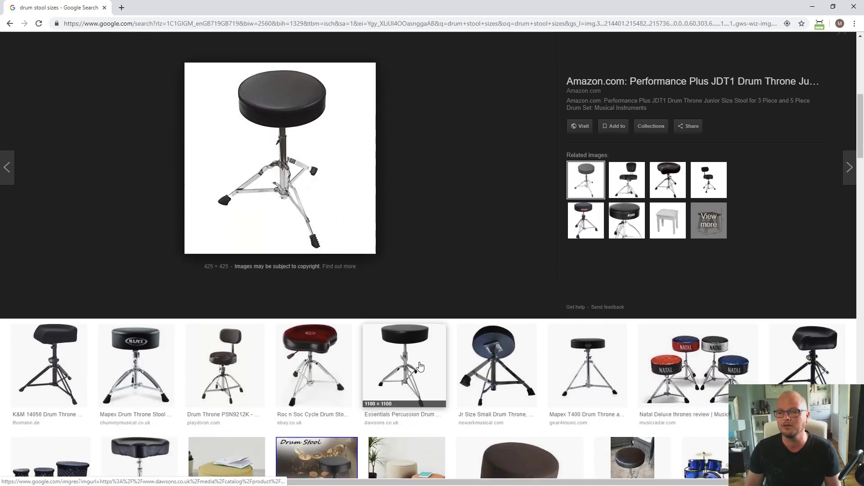
scroll(408, 383, up, 2)
scroll(406, 382, down, 3)
scroll(239, 364, up, 2)
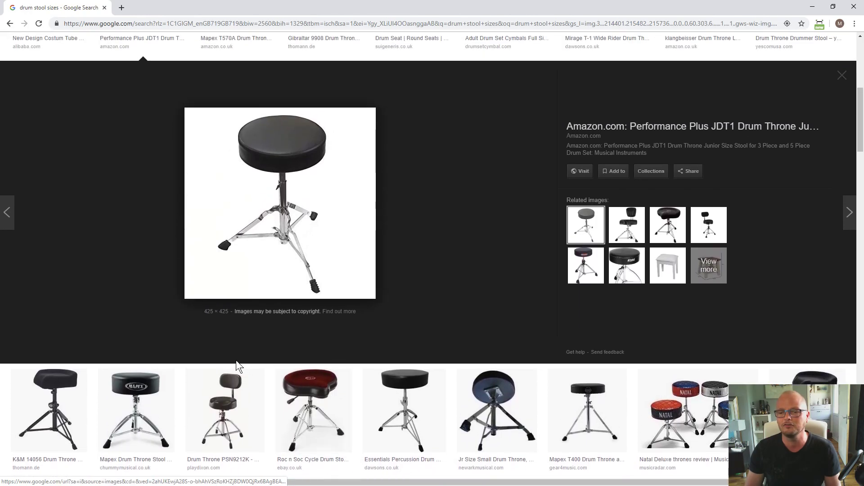
scroll(425, 288, up, 2)
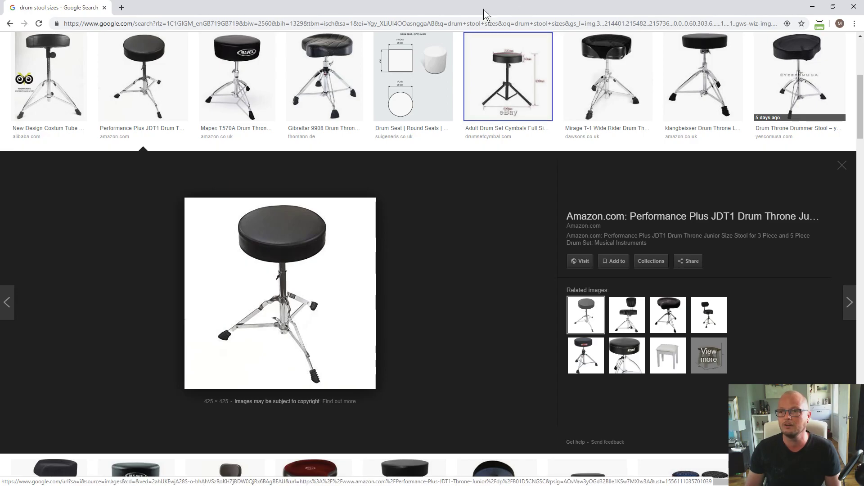
click(439, 56)
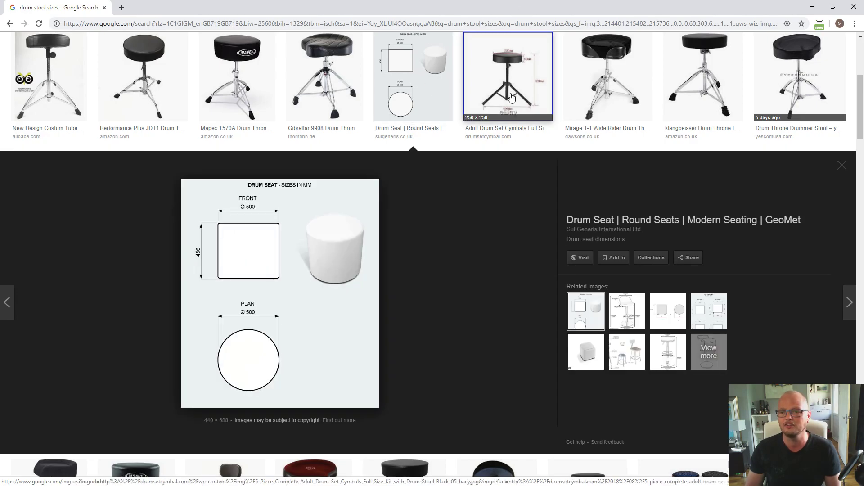
click(512, 97)
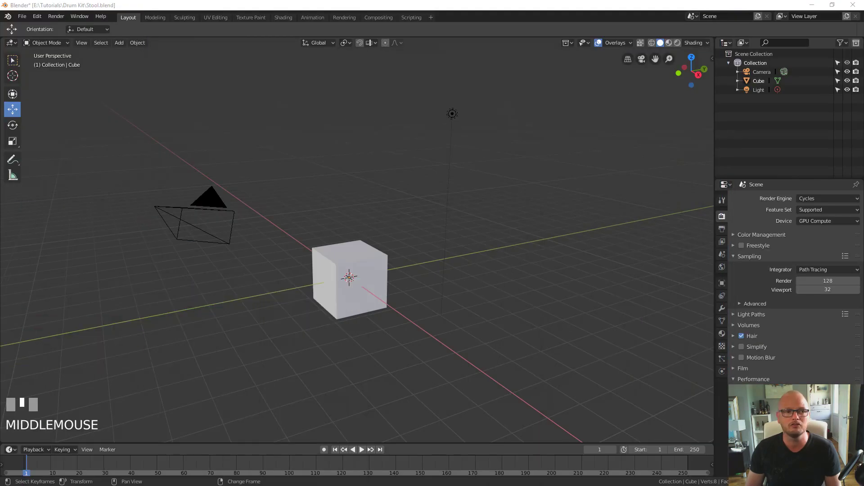
- Switch back to Blender, save Stool.blend and delete the default cube
middle_drag(289, 299, 332, 303)
scroll(336, 308, up, 1)
scroll(334, 316, down, 2)
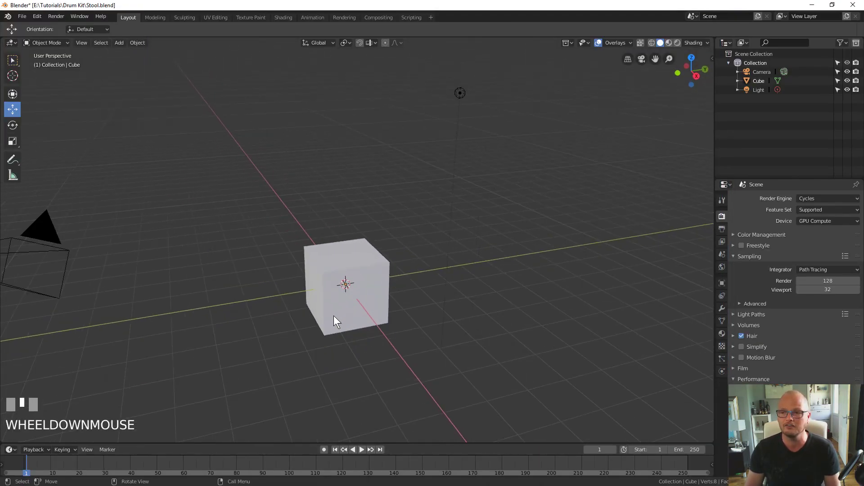
key(ctrl+s)
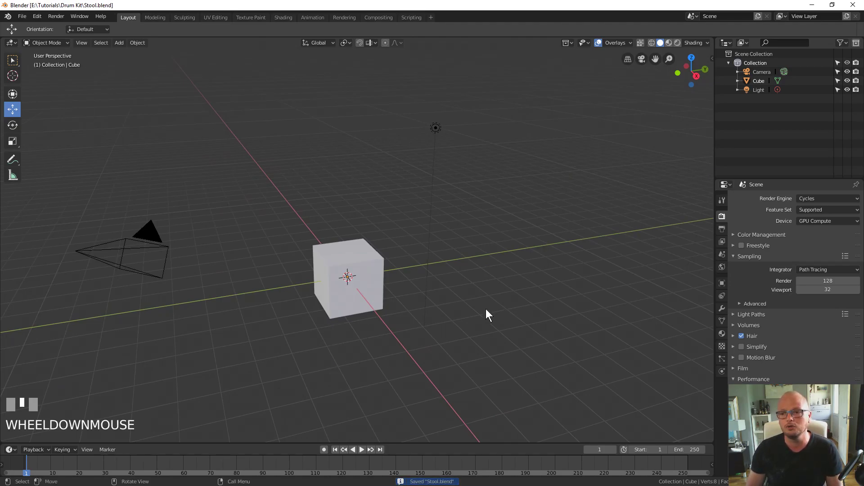
click(342, 293)
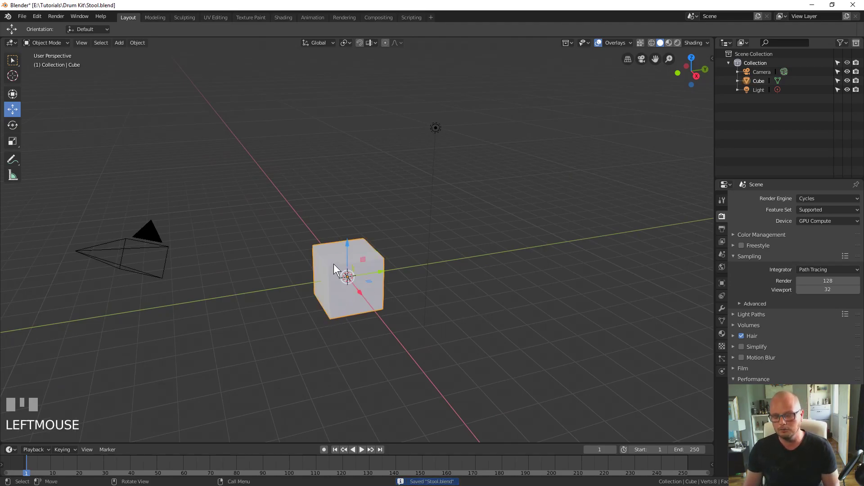
key(Delete)
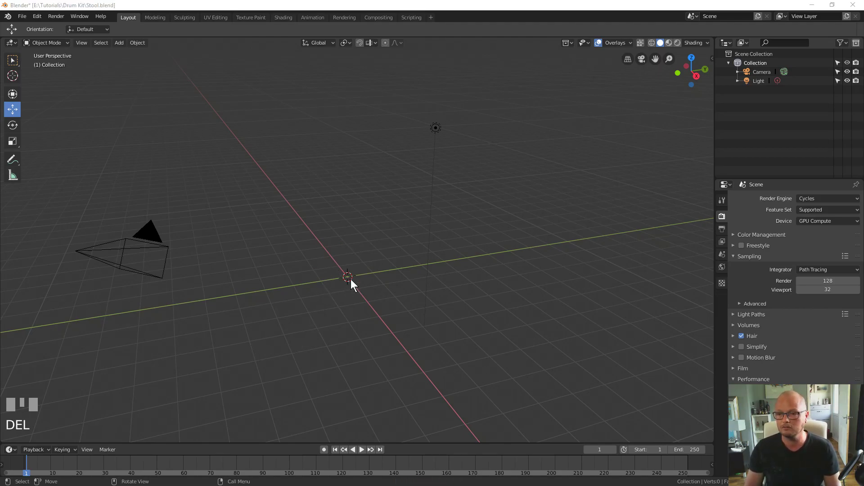
- Add a mesh cylinder at the origin with 32 vertices, a 0.3 m radius and a 0.1 m depth
key(shift+a)
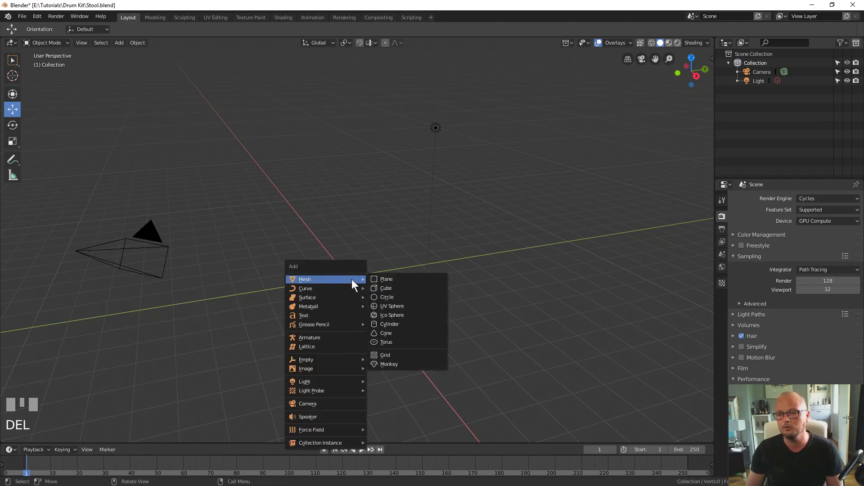
click(407, 323)
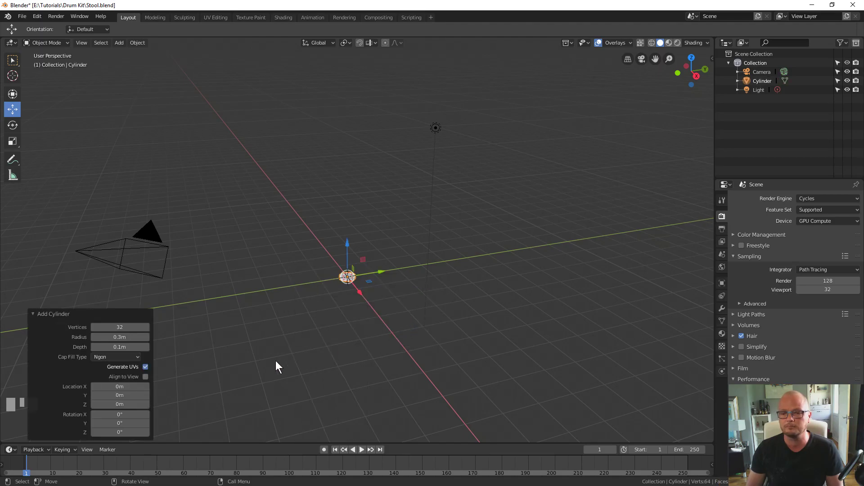
click(120, 338)
text(0.3m)
click(123, 343)
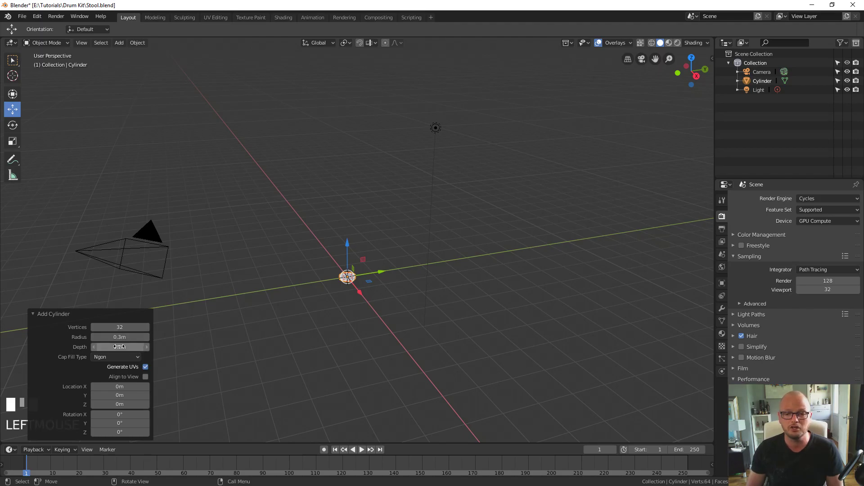
click(124, 341)
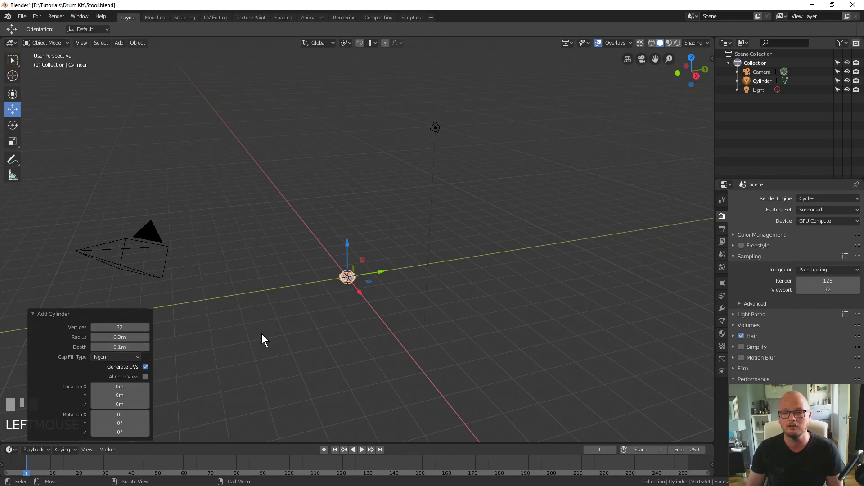
click(323, 292)
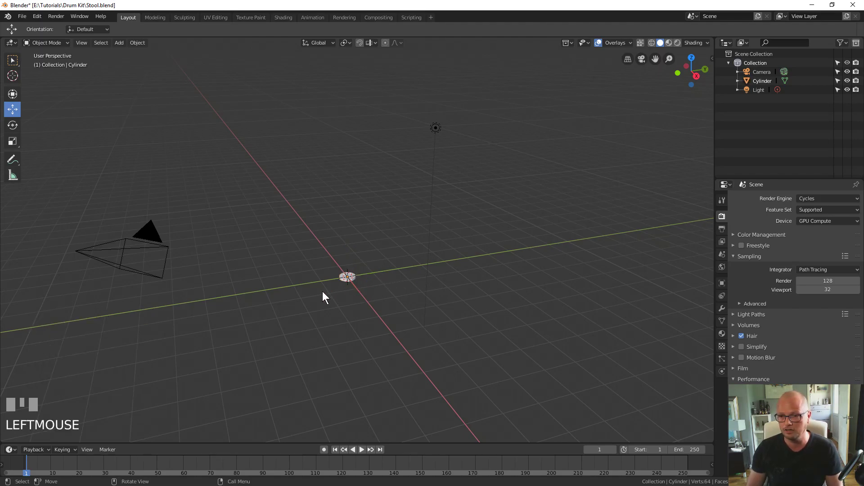
- Select the cylinder and, in front view, set its Z location to 0.4 m
click(342, 280)
key(KP_Decimal)
middle_drag(251, 361, 284, 347)
key(KP_1)
scroll(314, 293, down, 3)
scroll(314, 294, down, 4)
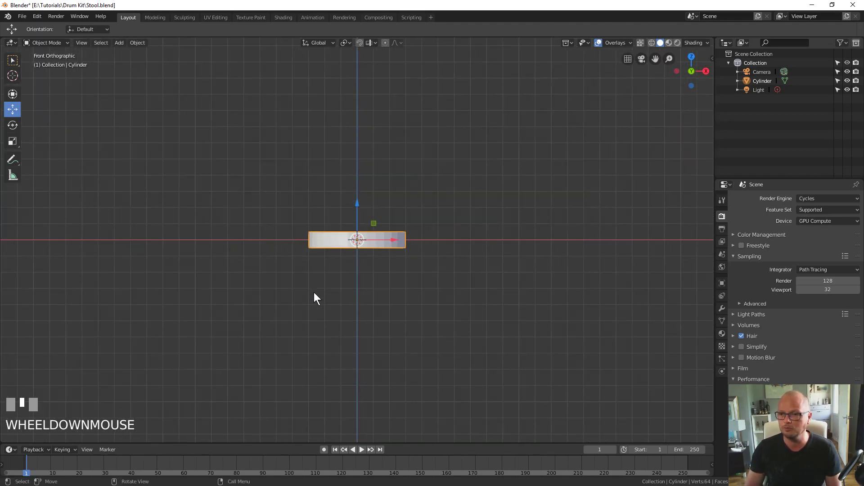
key(n)
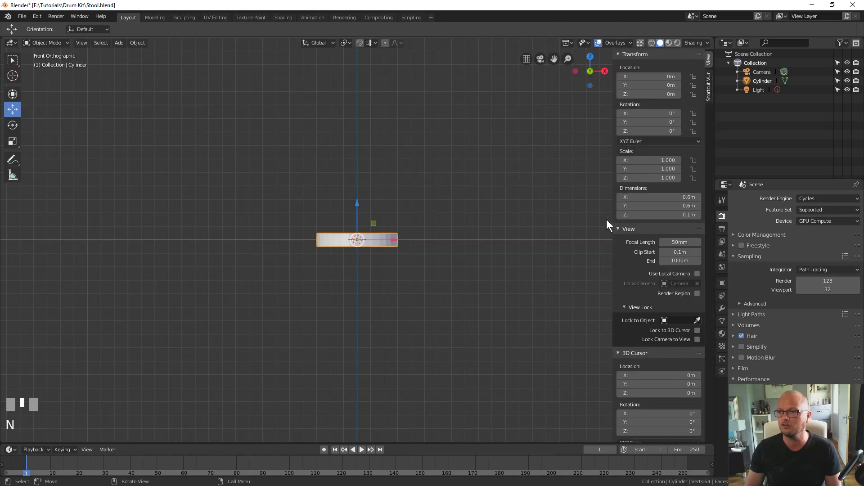
click(651, 94)
text(0.3.4)
key(KP_Enter)
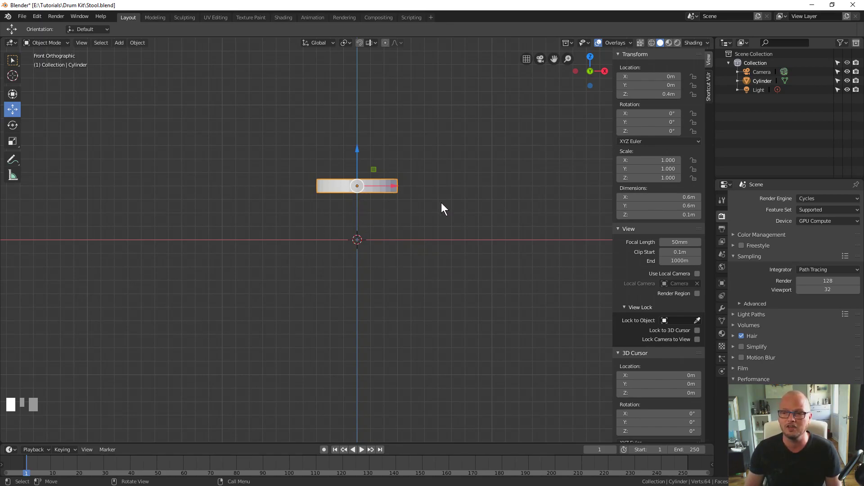
middle_drag(368, 219, 303, 231)
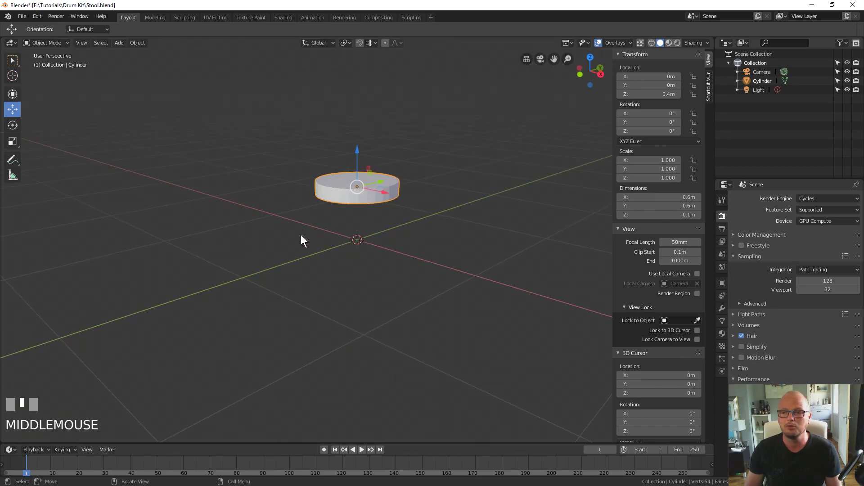
scroll(386, 260, up, 3)
shift+middle_drag(338, 164, 338, 218)
scroll(333, 243, up, 2)
scroll(331, 255, up, 1)
click(294, 263)
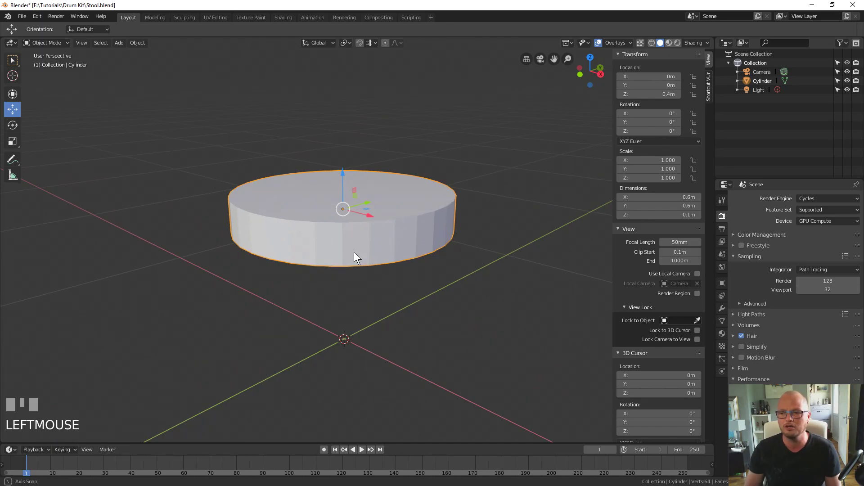
middle_drag(353, 253, 358, 252)
key(F3)
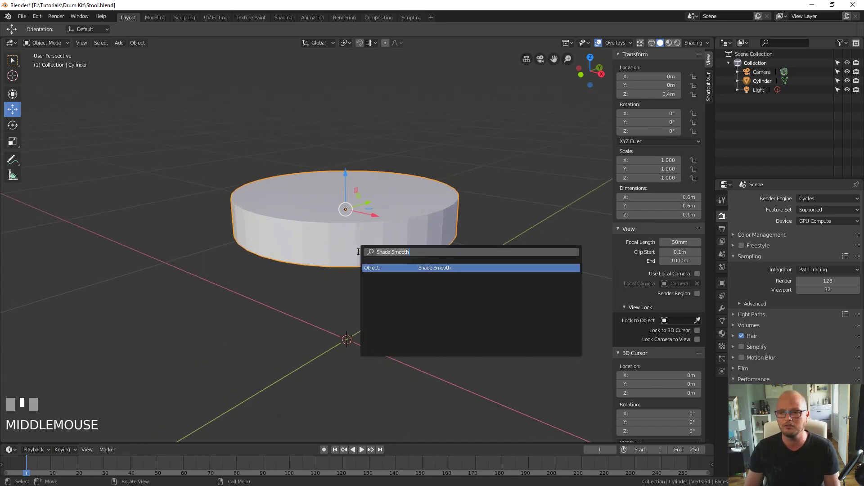
click(433, 268)
- In Edit Mode, select the ring of side faces on the cylinder and shade only those faces smooth
key(Tab)
click(419, 234)
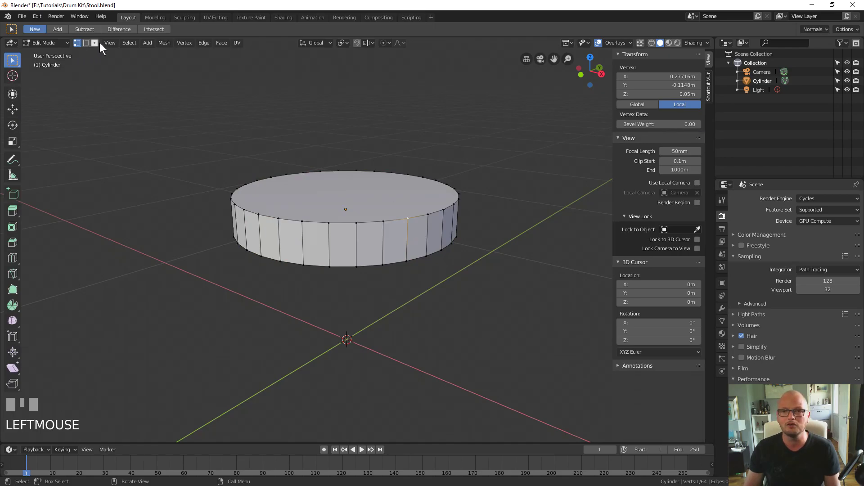
click(95, 43)
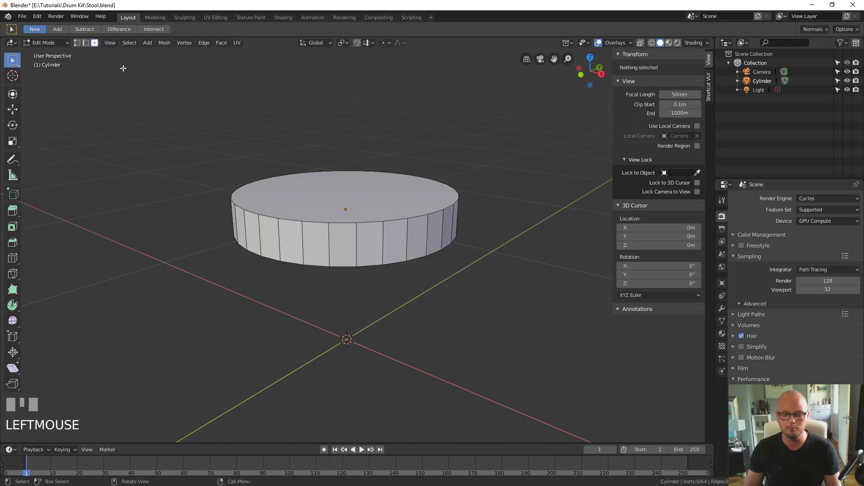
alt+click(426, 231)
key(F3)
text(smoo)
key(Down)
key(Down)
key(Down)
key(Return)
key(Tab)
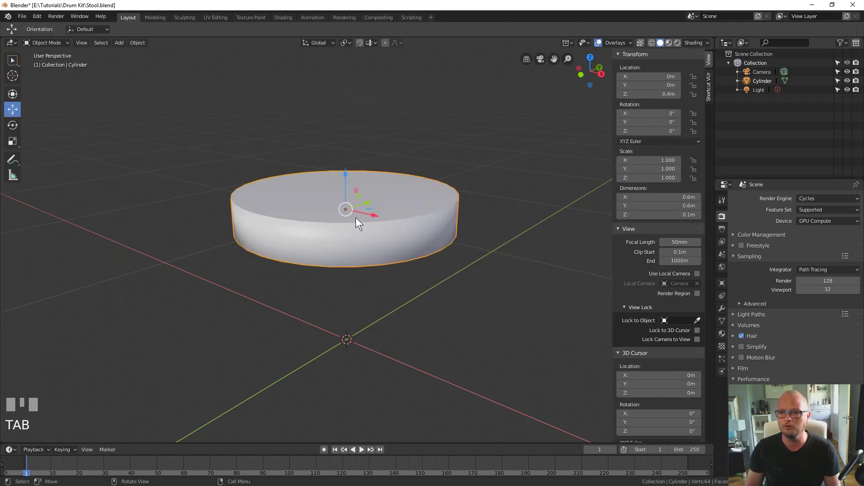
- Extrude the cylinder's top face upward about 0.006 m and scale it in to about 0.92 for a bevelled rim
middle_drag(374, 258, 371, 260)
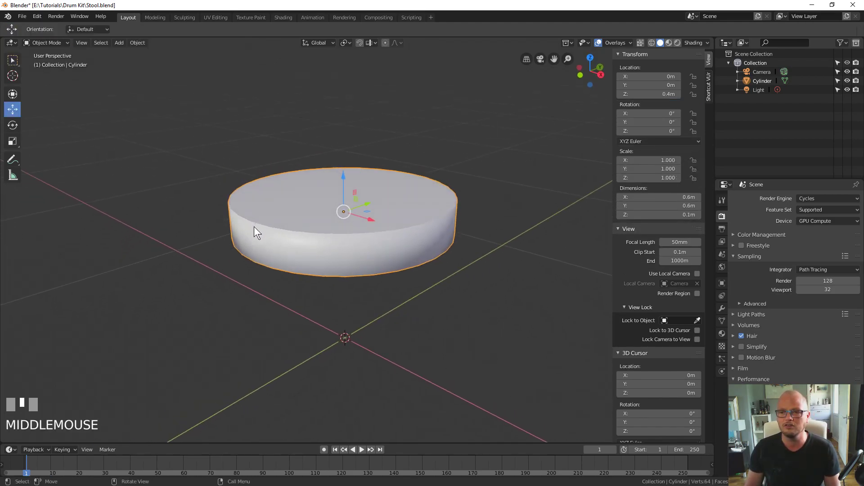
key(Tab)
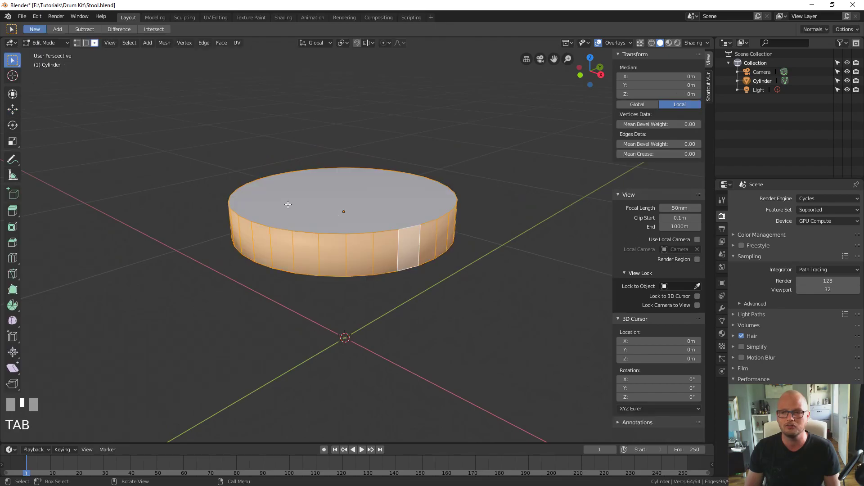
click(289, 204)
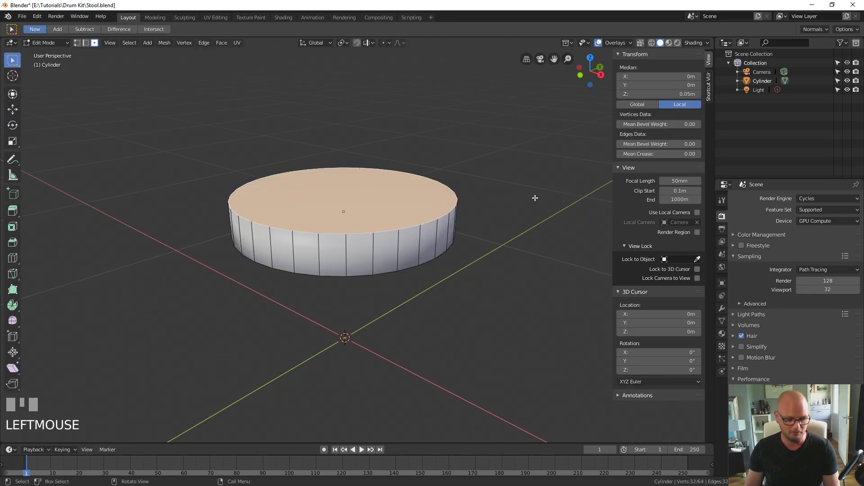
key(e)
click(536, 195)
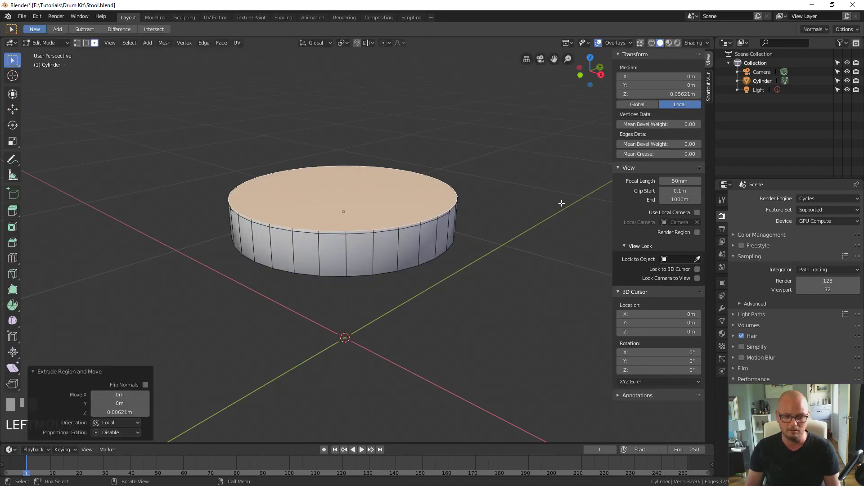
key(s)
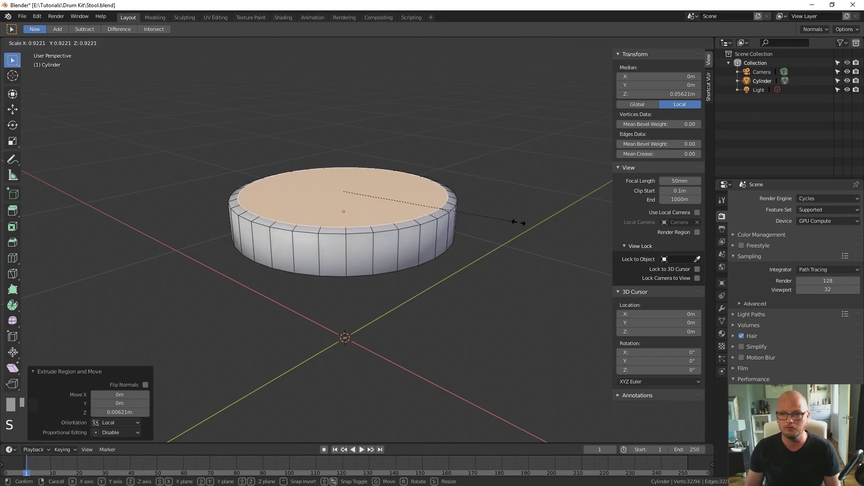
click(523, 222)
key(Tab)
middle_drag(508, 245, 482, 266)
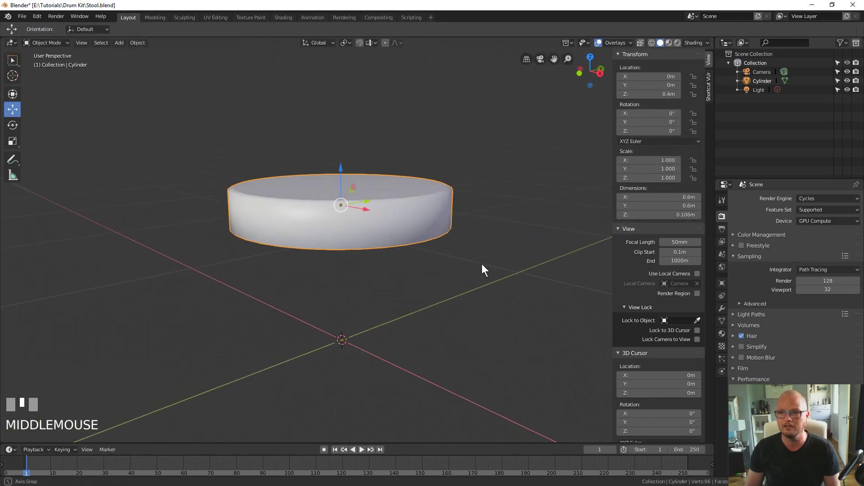
scroll(482, 266, up, 4)
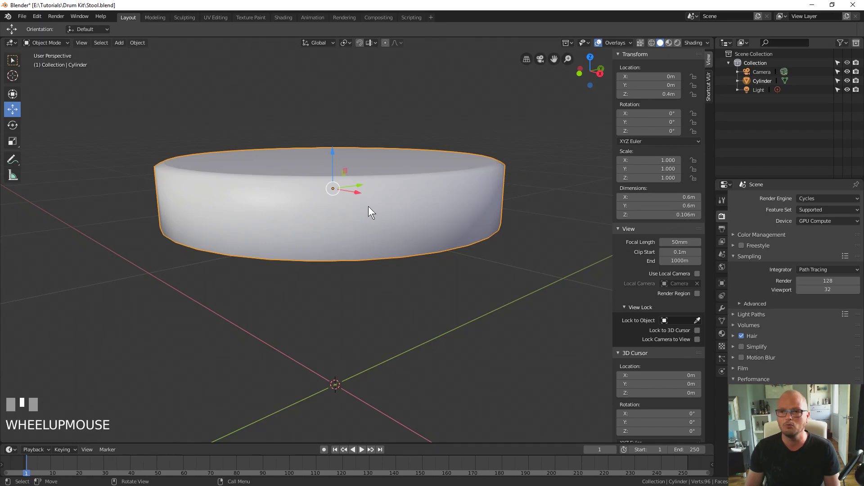
scroll(255, 225, down, 2)
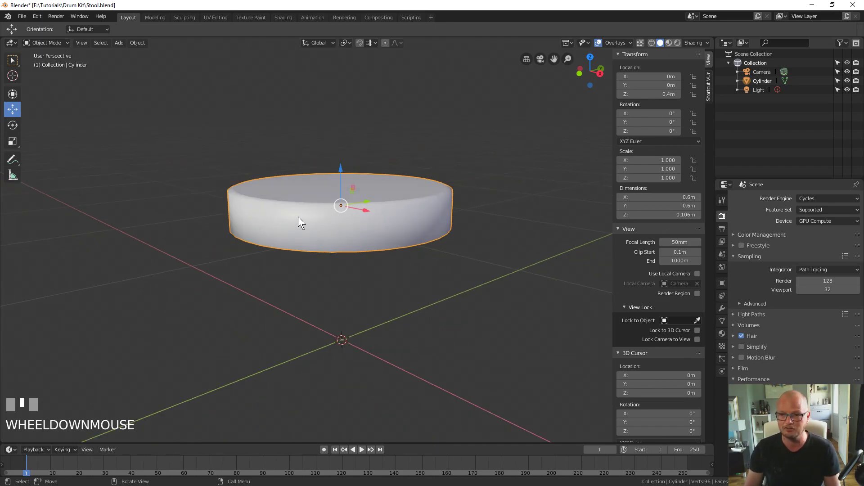
middle_drag(309, 215, 316, 291)
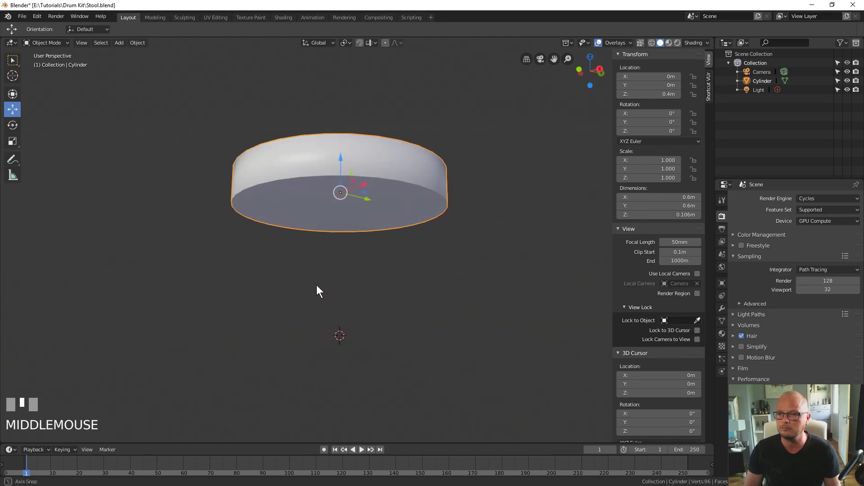
scroll(317, 291, down, 2)
scroll(350, 252, up, 2)
middle_drag(349, 252, 344, 201)
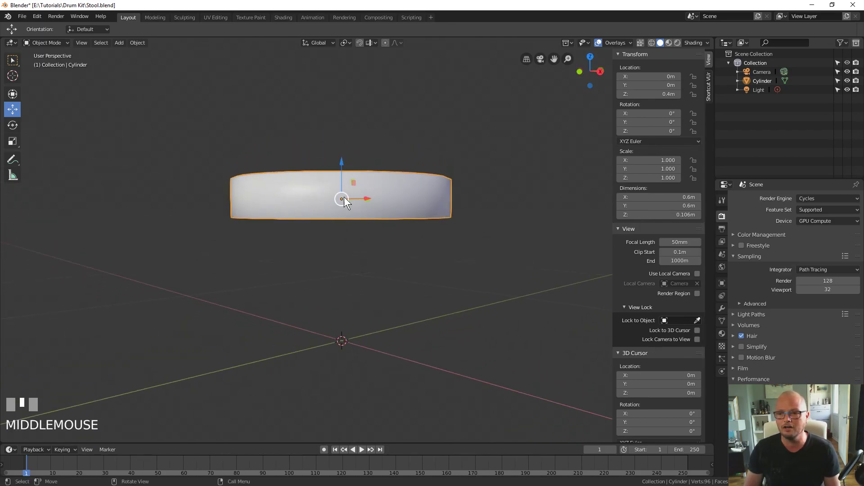
- Add a second mesh cylinder at the origin for the stool's post and set its radius to 0.025 m
scroll(344, 358, down, 1)
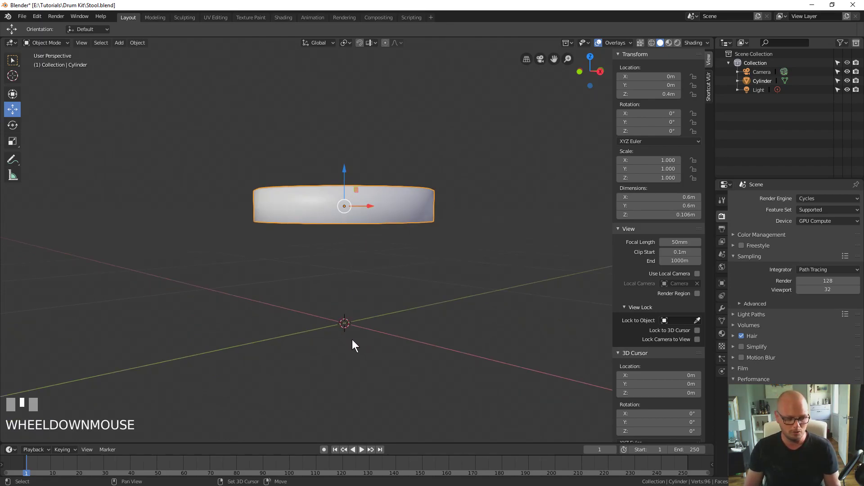
key(shift+a)
mouse_move(361, 311)
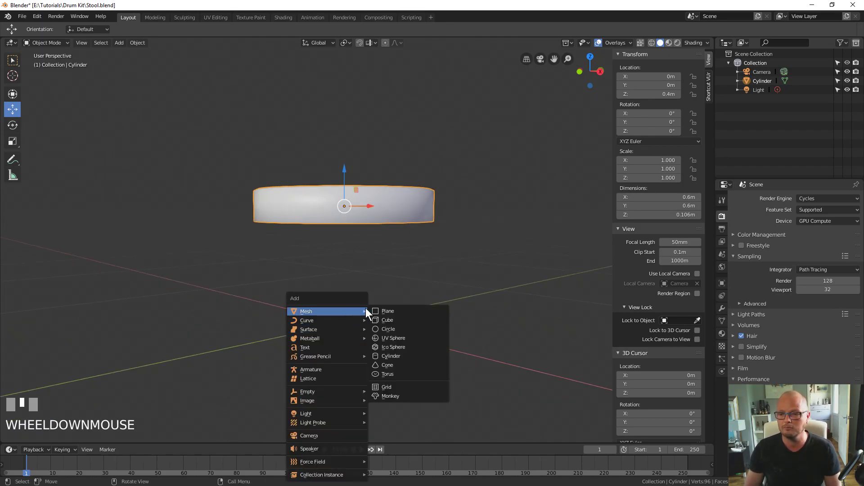
click(401, 355)
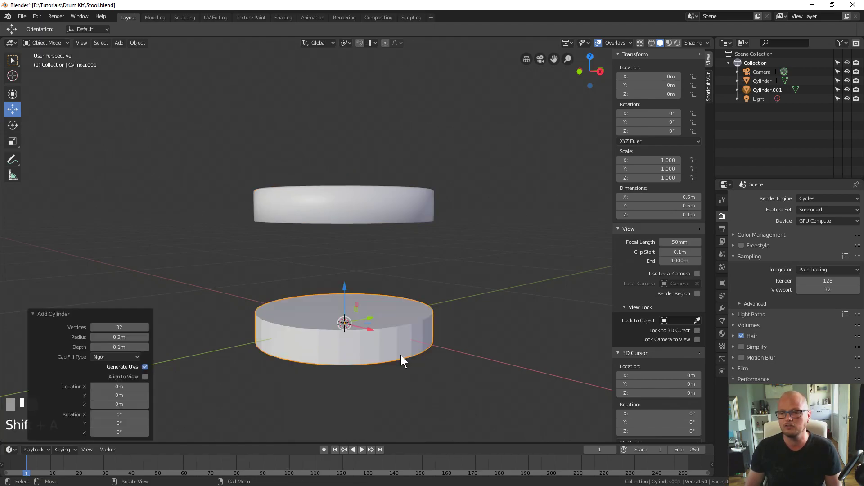
click(115, 336)
text(0.05)
key(KP_Enter)
click(116, 336)
text(0.025)
key(KP_Enter)
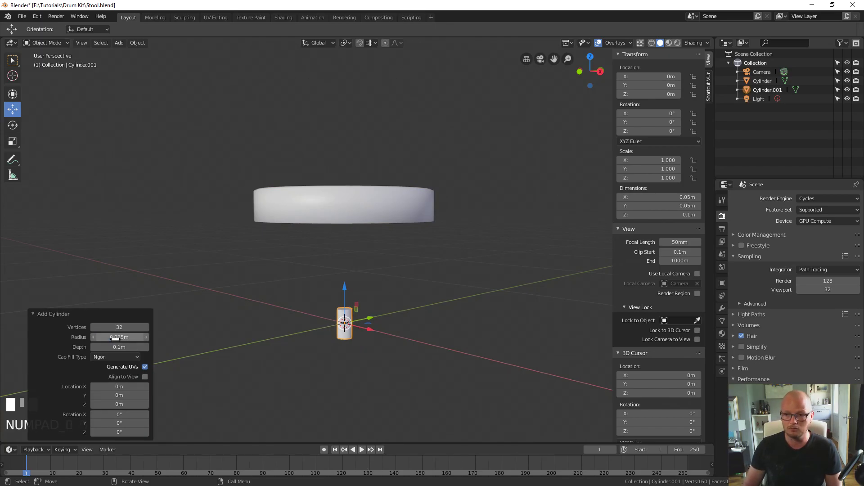
- Reduce the new cylinder to 8 vertices and set its cap fill type to Nothing
click(115, 327)
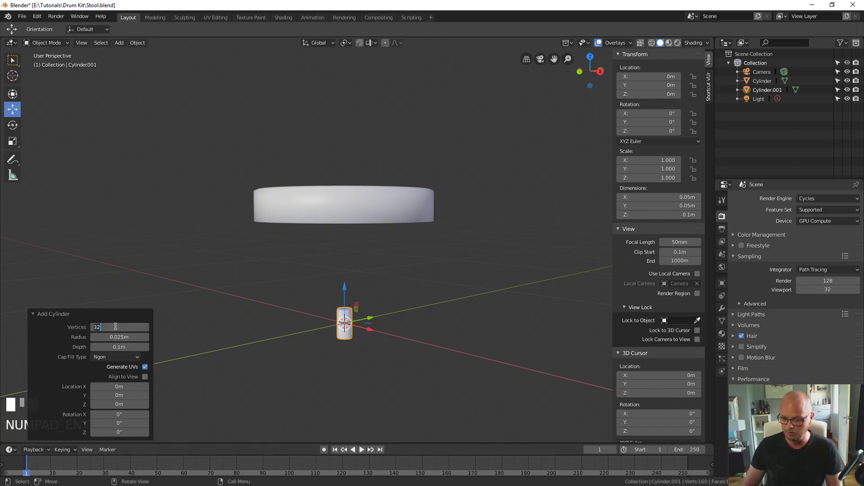
text(8)
key(KP_Enter)
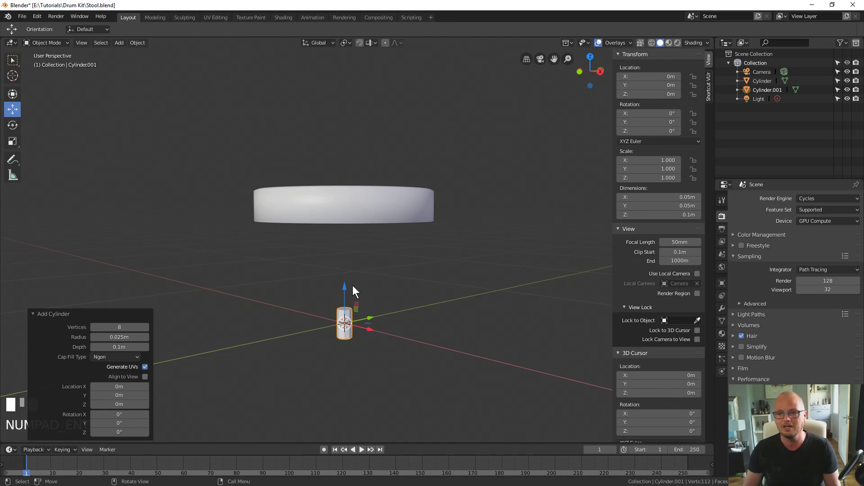
scroll(344, 310, up, 2)
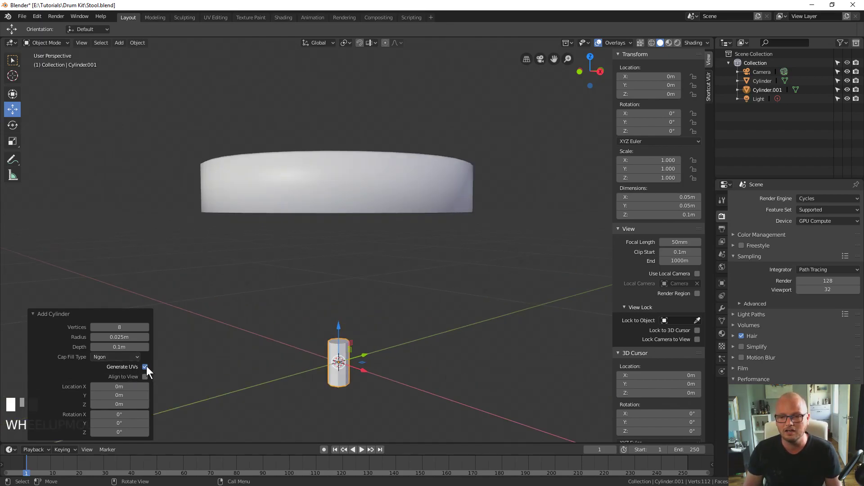
click(134, 357)
click(111, 368)
- Set the post's depth to 0.35 m and raise it about 0.193 m along Z to meet the seat's underside
middle_drag(318, 327, 305, 364)
click(111, 347)
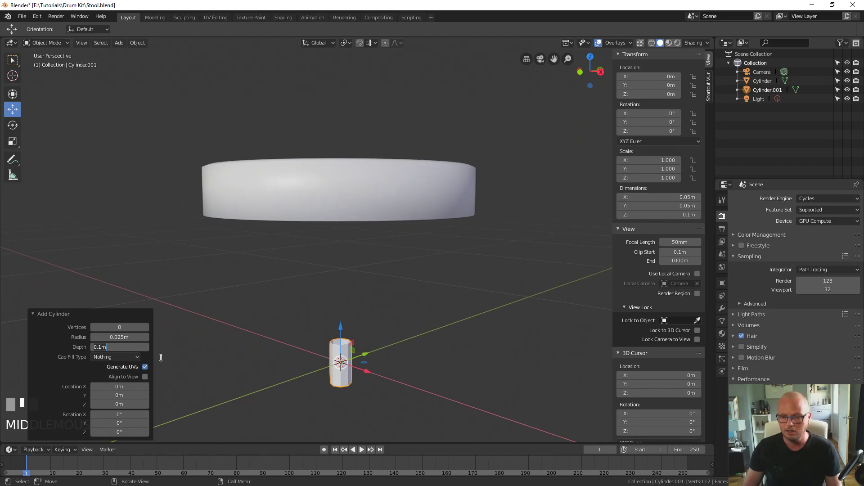
text(0.35)
key(KP_Enter)
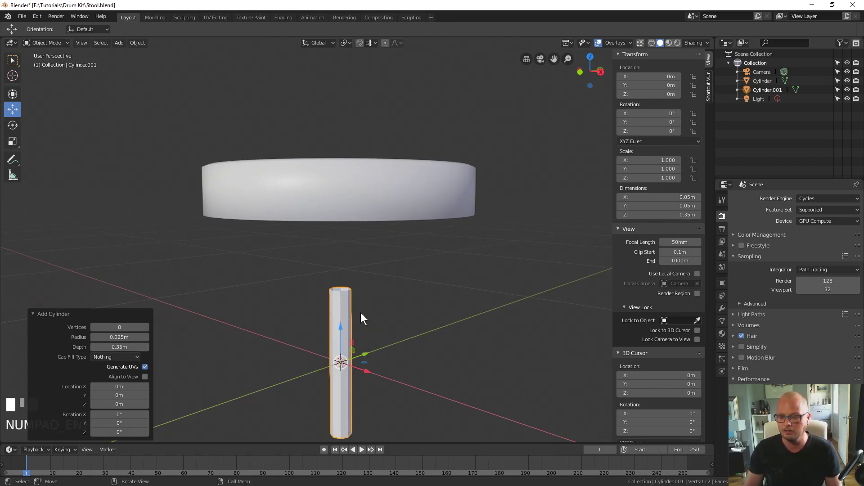
scroll(383, 314, down, 2)
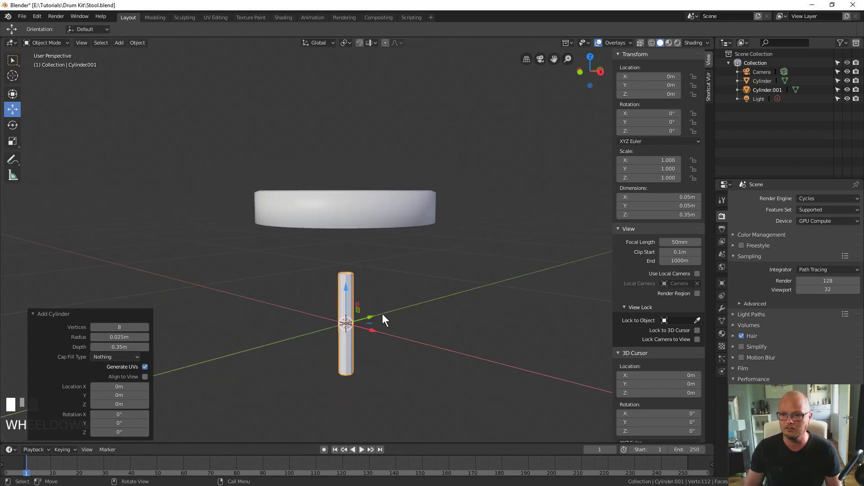
drag(353, 290, 349, 304)
middle_drag(348, 299, 366, 288)
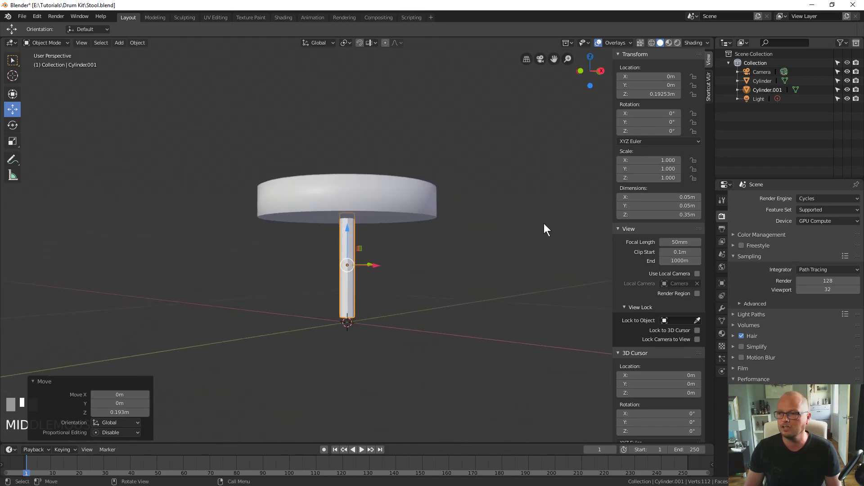
- Set the post's X and Y dimensions to 0.025 m and deselect it
click(643, 197)
text(0.)
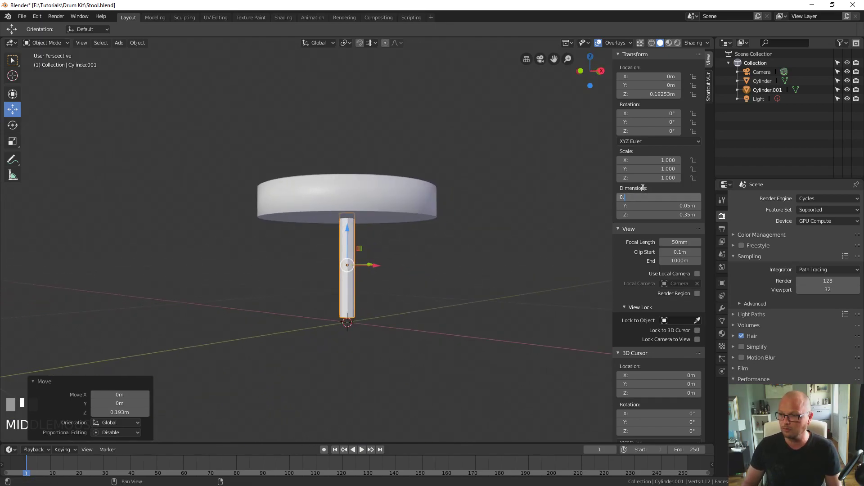
text(025)
key(Return)
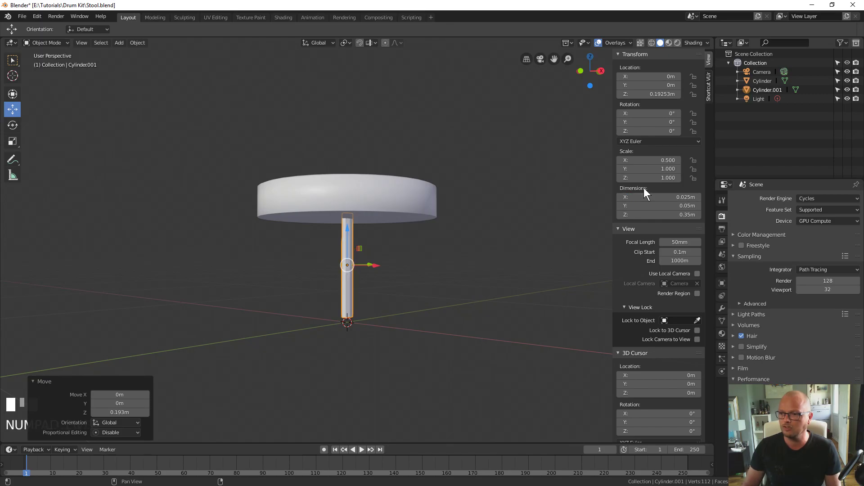
click(660, 202)
text(0.025)
key(Return)
middle_drag(427, 266, 408, 278)
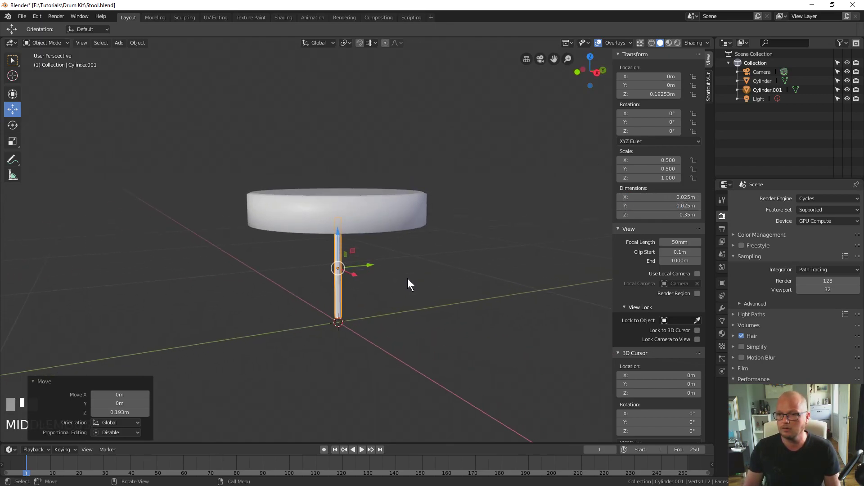
click(363, 318)
- Switch to the browser's image results and examine the Performance Plus JDT1 drum throne photo for the stand's construction
scroll(362, 318, up, 3)
mouse_move(363, 318)
middle_down()
mouse_move(348, 323)
mouse_move(351, 310)
middle_up()
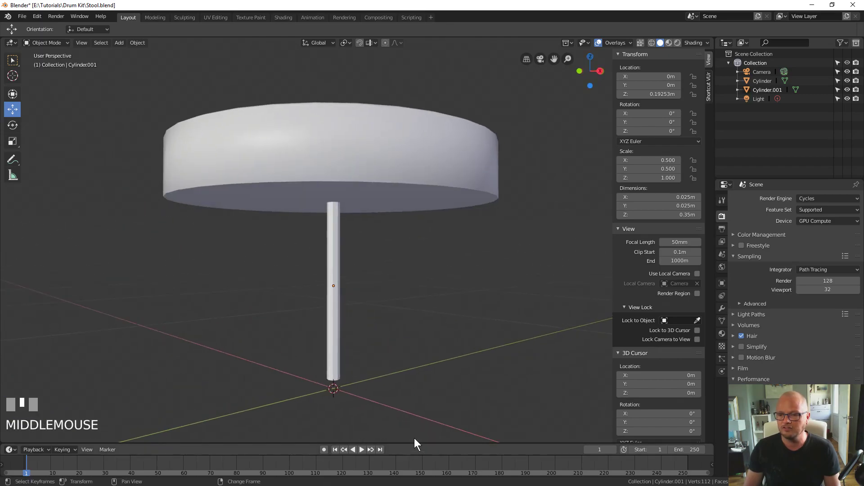
middle_drag(367, 379, 340, 395)
scroll(337, 379, down, 3)
scroll(337, 347, up, 1)
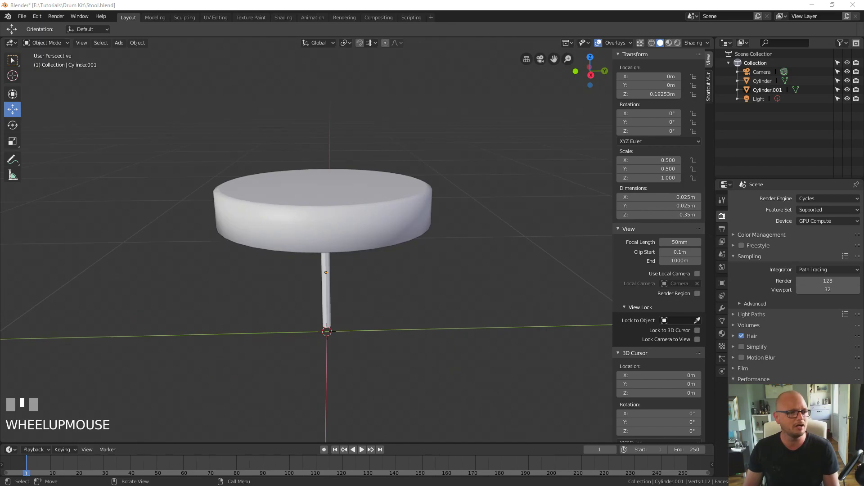
drag(0, 147, 288, 1)
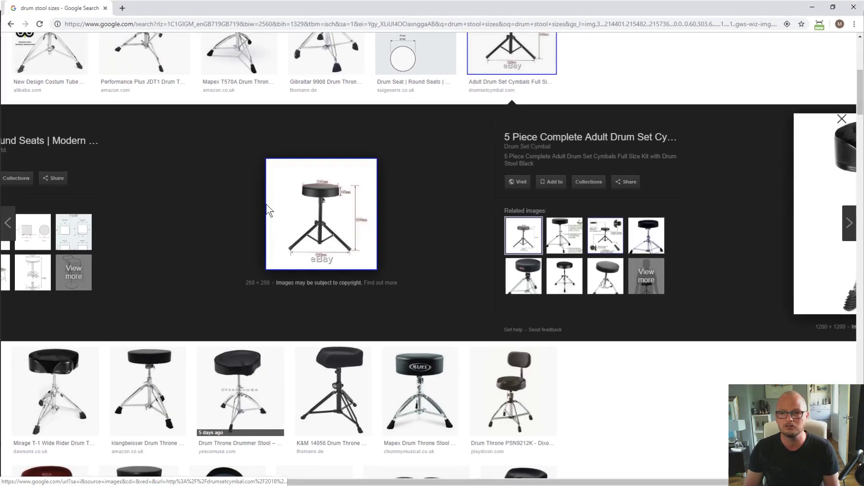
click(143, 79)
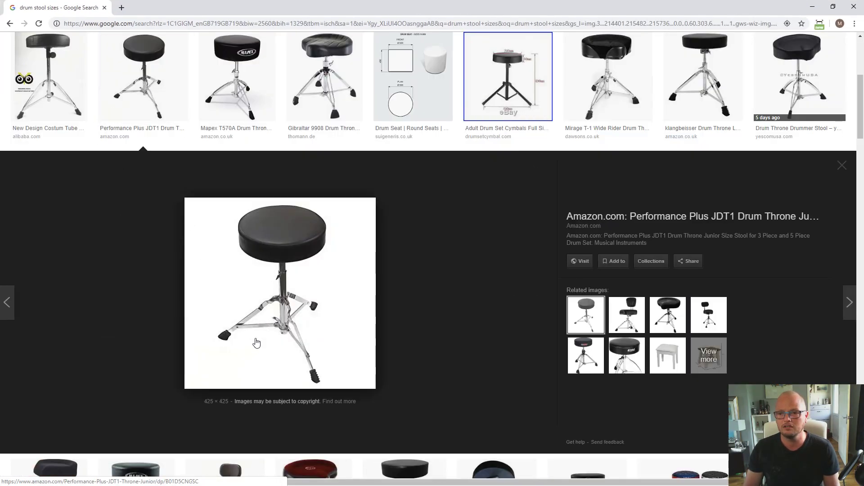
drag(760, 9, 0, 345)
- Back in Blender, add another 8-vertex mesh cylinder at the origin with its cap fill type set to Nothing
middle_drag(362, 357, 318, 337)
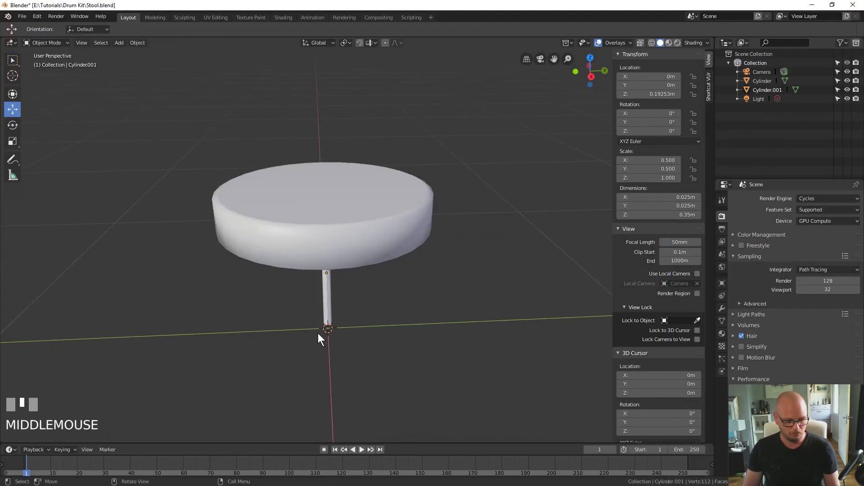
key(shift+a)
mouse_move(331, 331)
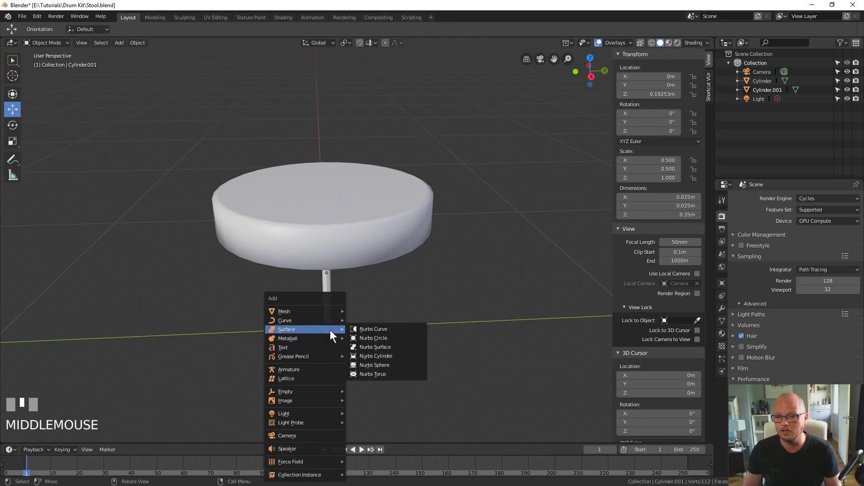
mouse_move(328, 312)
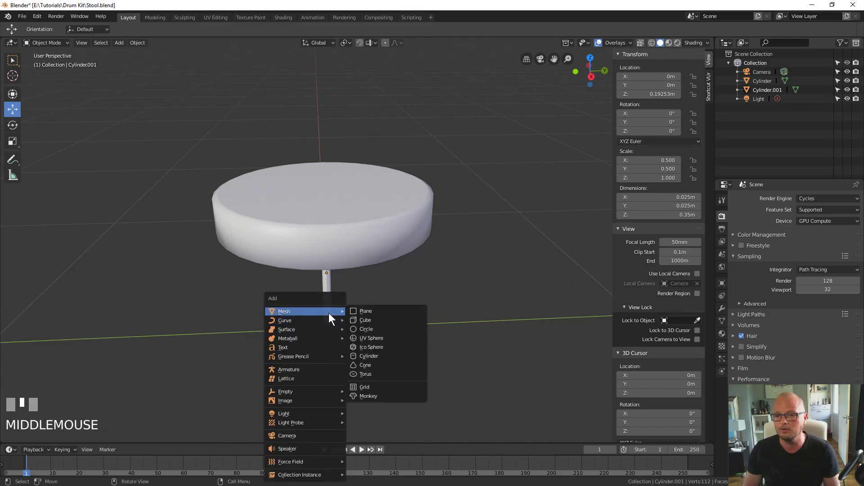
click(395, 355)
click(113, 355)
click(123, 355)
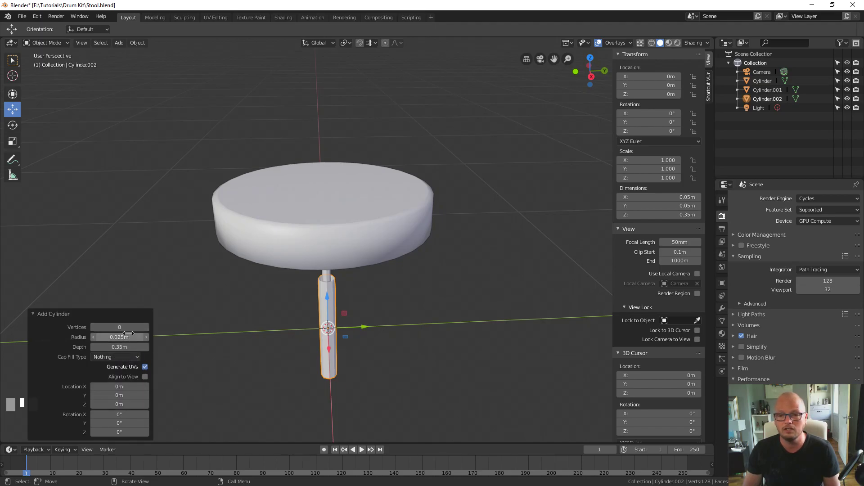
- Set the new cylinder's depth to 0.025 m to make it a short collar
click(129, 337)
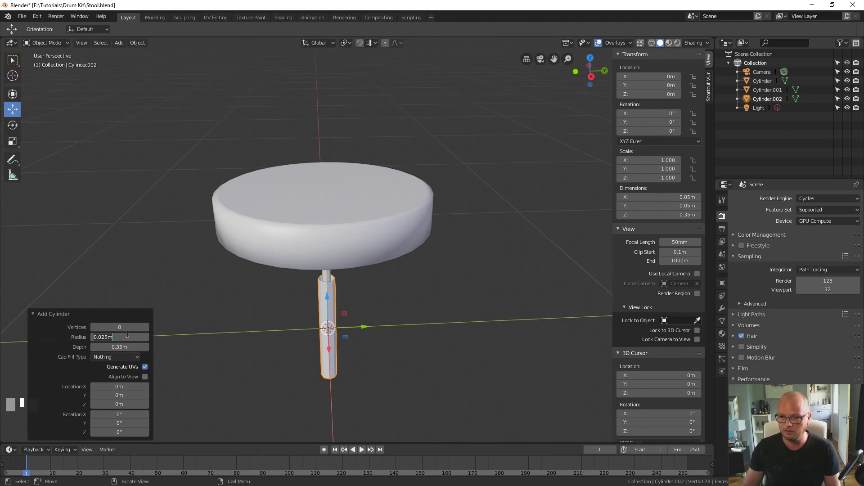
click(124, 347)
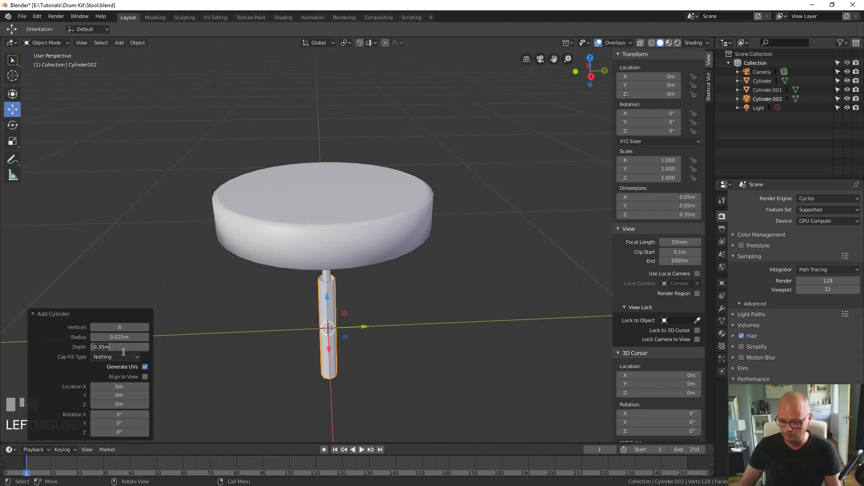
text(0.25)
key(KP_Enter)
click(122, 347)
text(0.025)
key(KP_Enter)
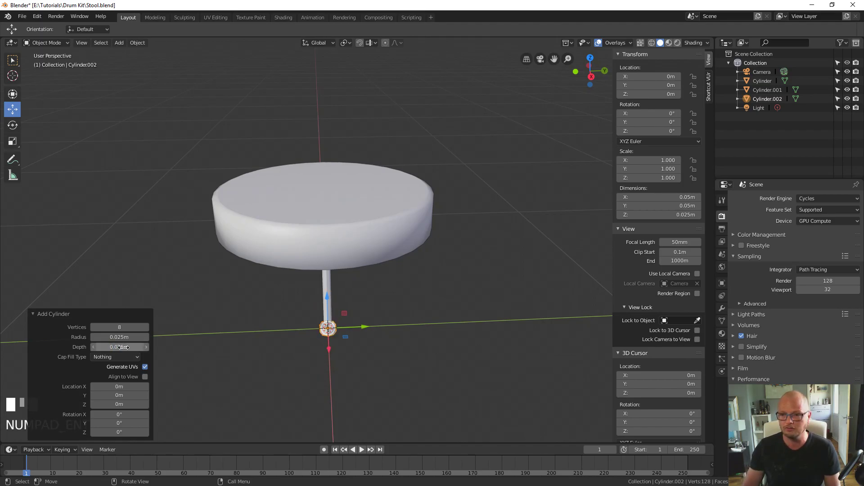
- In front view, select the short collar at the post's base and reset its X, Y and Z location to 0 m
middle_drag(305, 392, 333, 375)
scroll(334, 367, up, 3)
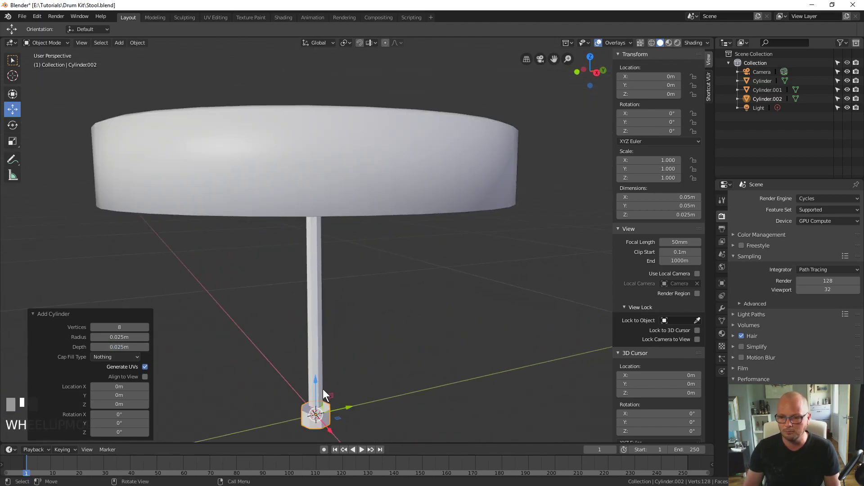
mouse_move(405, 361)
middle_down()
mouse_move(393, 346)
mouse_move(405, 345)
middle_up()
click(405, 344)
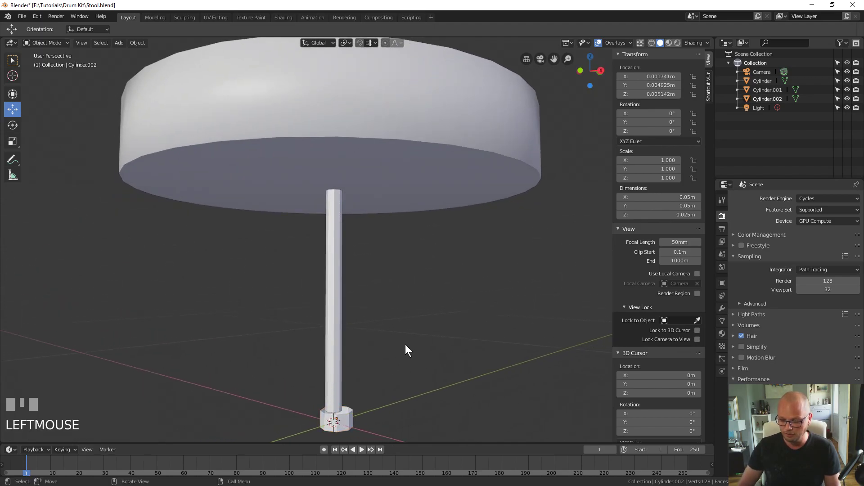
key(KP_1)
click(385, 399)
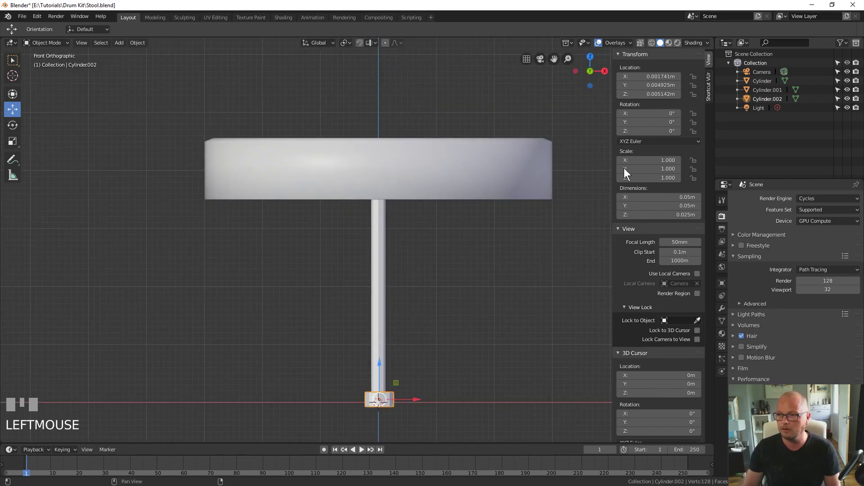
click(650, 76)
drag(650, 76, 651, 94)
text(0)
key(KP_Enter)
shift+middle_drag(382, 320, 335, 301)
scroll(334, 315, up, 2)
drag(328, 320, 332, 309)
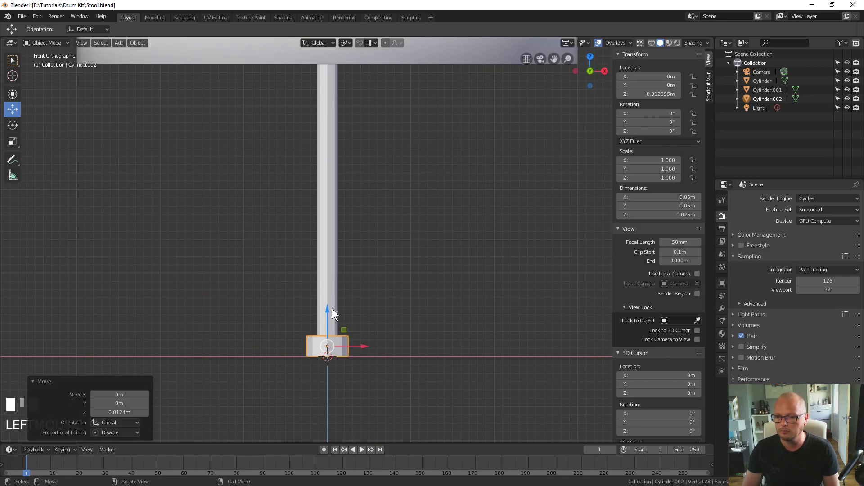
key(ctrl+z)
- In Edit Mode, raise the collar's whole mesh about 0.0124 m along Z so its base sits at the object origin
key(Tab)
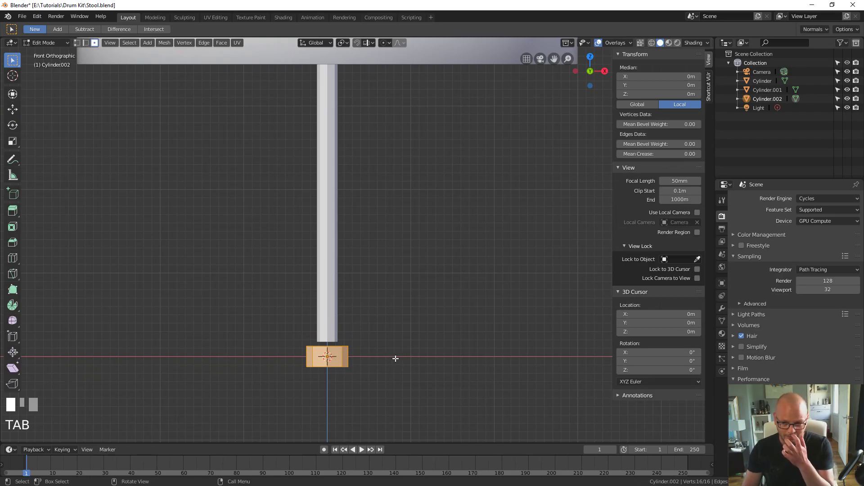
click(12, 109)
drag(331, 321, 325, 311)
key(Tab)
- Move the collar object along the negative Y axis until it stands clear of the post
mouse_move(325, 311)
middle_down()
mouse_move(407, 327)
mouse_move(318, 339)
mouse_move(323, 327)
middle_up()
drag(322, 328, 212, 327)
scroll(276, 330, down, 3)
mouse_move(282, 293)
mouse_down()
mouse_move(262, 293)
mouse_move(274, 294)
mouse_up()
shift+middle_drag(288, 341, 325, 331)
scroll(315, 326, up, 3)
- In Edit Mode, select the collar's top edge loop, extrude it and scale the new loop inward to about 0.488
key(Tab)
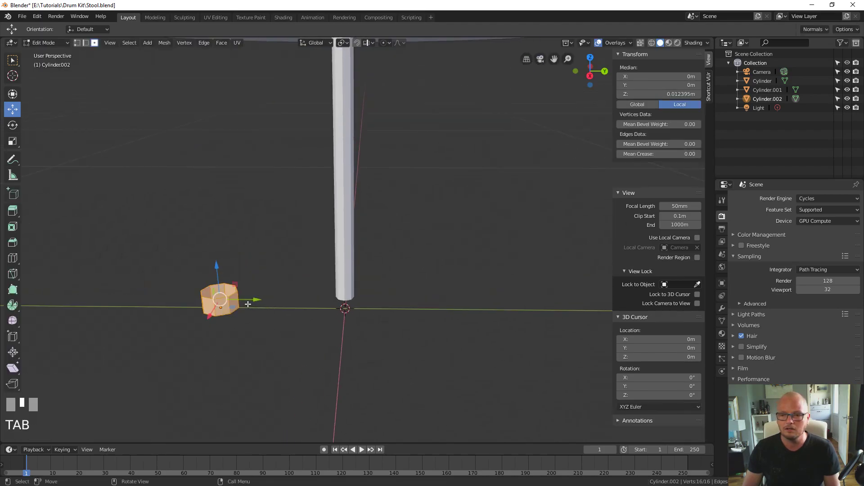
click(220, 269)
key(super)
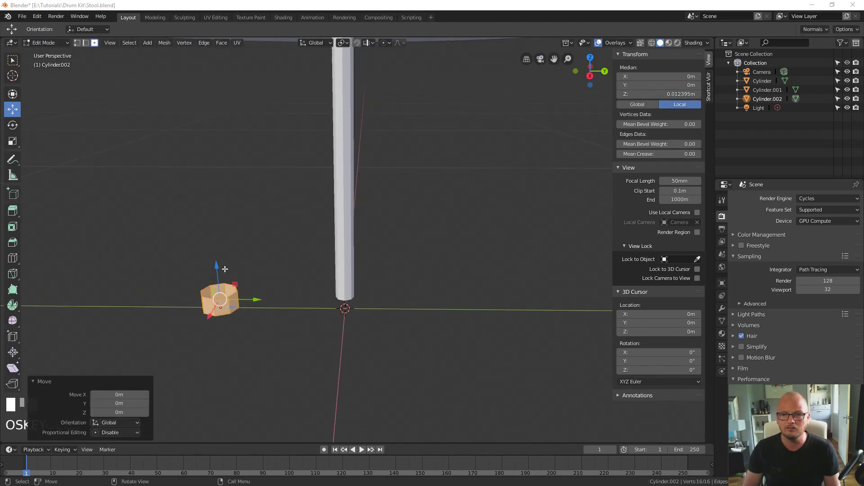
click(85, 43)
alt+click(236, 292)
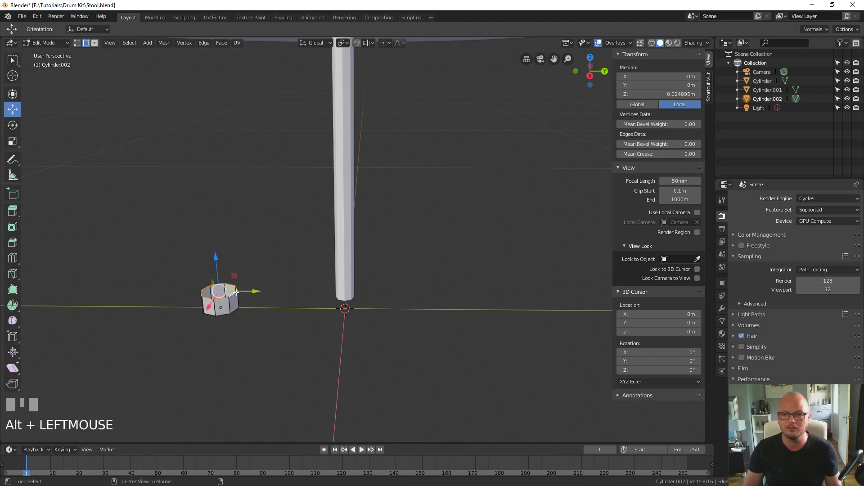
key(e)
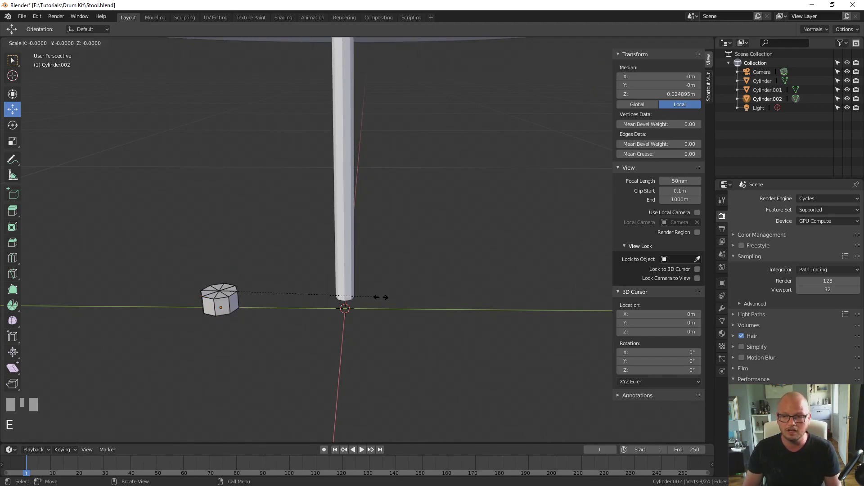
click(298, 292)
- Extrude the collar's inner top loop up and 0.17 m along Y to the post, scaling its end to about 0.73 to form a leg
key(e)
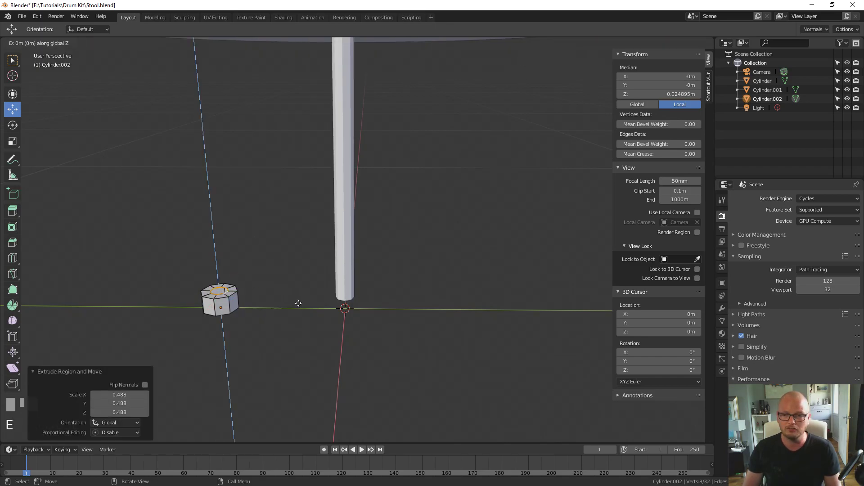
click(310, 167)
drag(241, 144, 380, 153)
key(s)
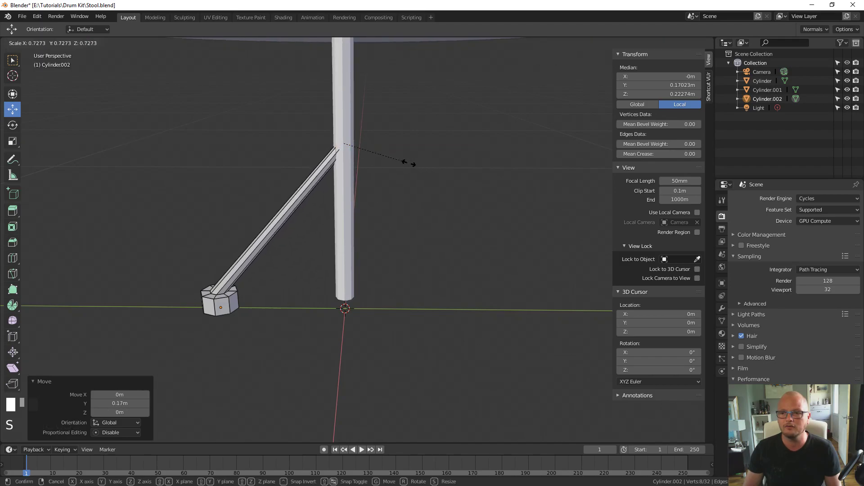
click(408, 164)
key(Tab)
middle_drag(324, 234, 444, 237)
key(Tab)
scroll(428, 262, down, 3)
key(Tab)
- In Edit Mode on the central post, edge-slide the bottom edge loop upward by about 0.19 to shorten the post
middle_drag(422, 293, 354, 263)
click(354, 262)
scroll(352, 290, up, 3)
key(Tab)
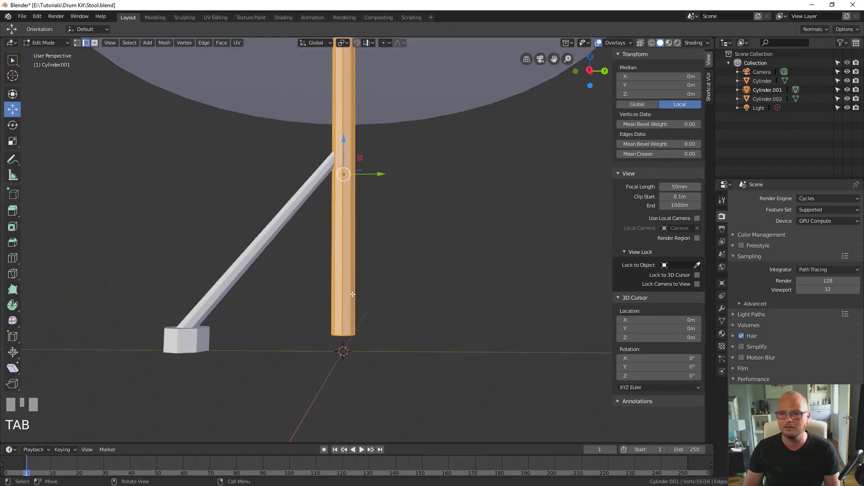
middle_drag(347, 335, 318, 305)
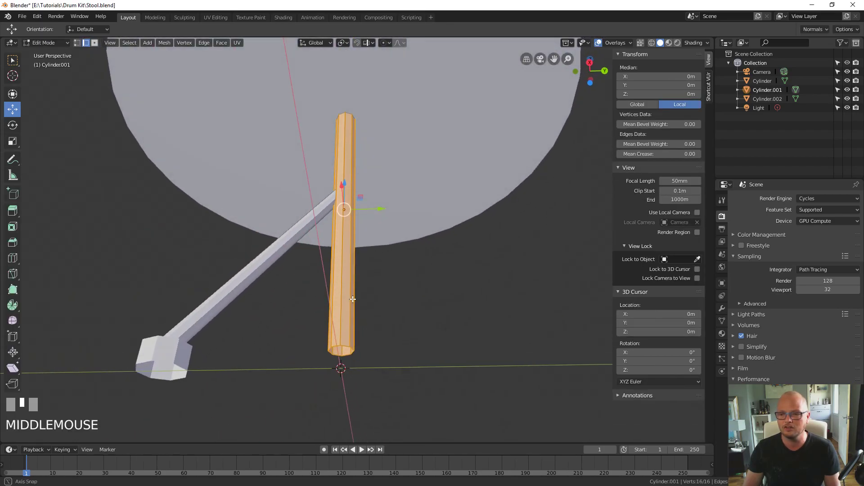
alt+click(350, 349)
key(g)
key(g)
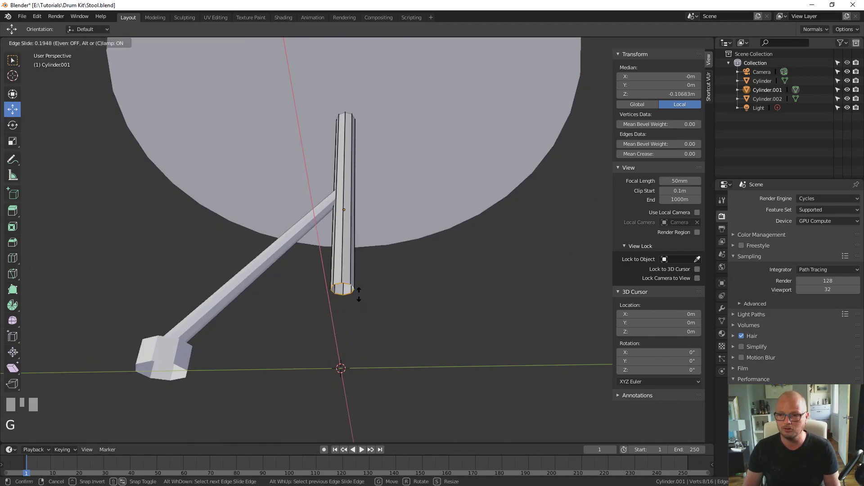
click(358, 289)
key(Tab)
middle_drag(349, 348, 372, 406)
scroll(352, 355, down, 2)
key(Tab)
key(Tab)
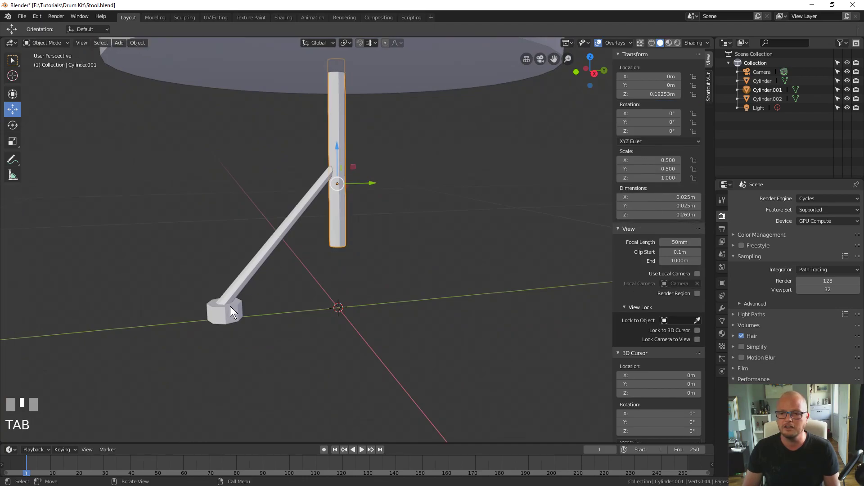
- Select the slanted leg with its foot in Object Mode
click(225, 325)
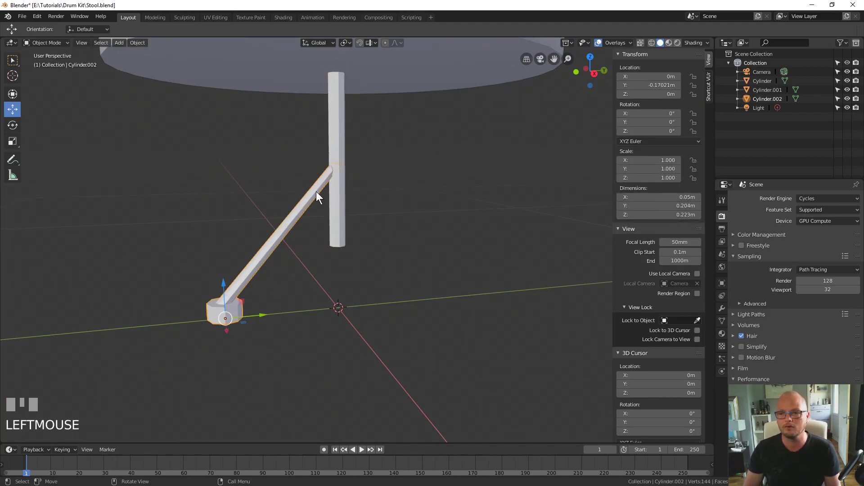
scroll(400, 255, down, 3)
middle_drag(388, 258, 312, 272)
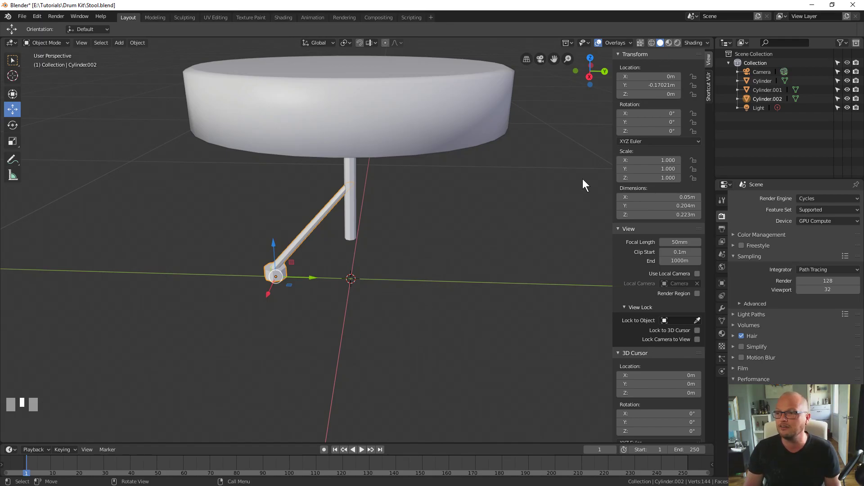
- Try rotating the leg about Z around its own foot, and set its Z rotation back to 0°
drag(649, 131, 551, 131)
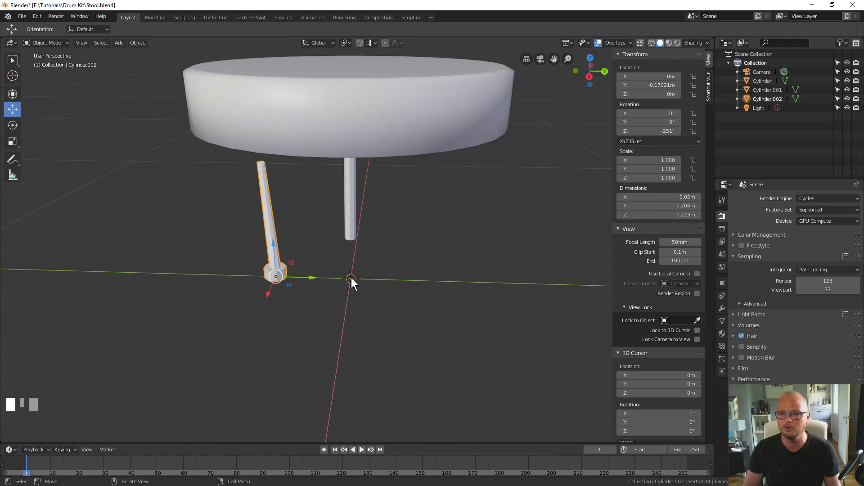
click(635, 132)
text(0)
key(Return)
key(KP_Enter)
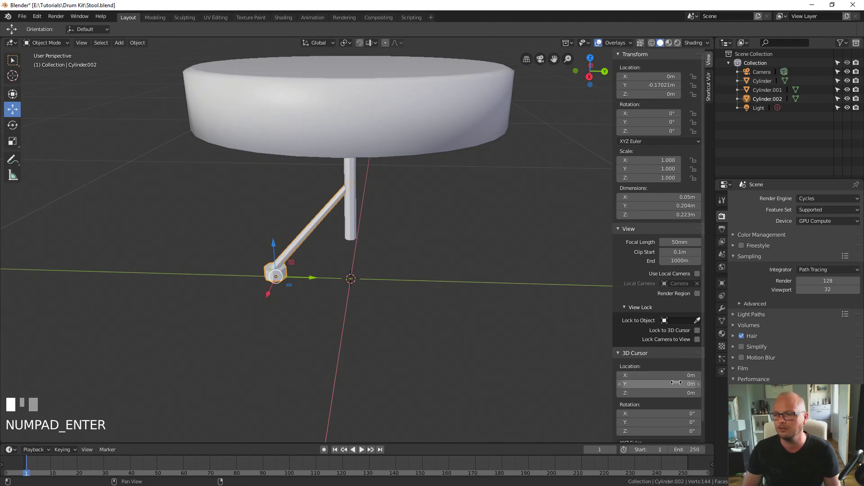
- Set the leg's origin to the 3D cursor, test a Z rotation around the post and undo that rotation
key(F3)
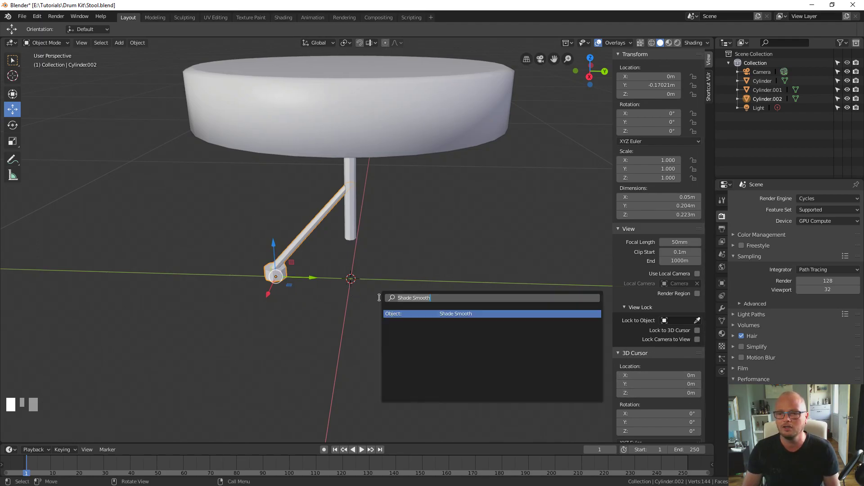
text(set origin)
key(Return)
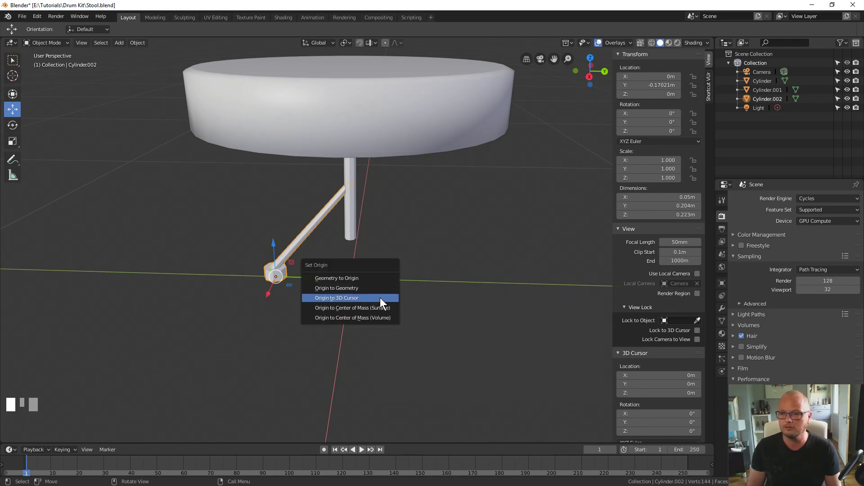
click(357, 298)
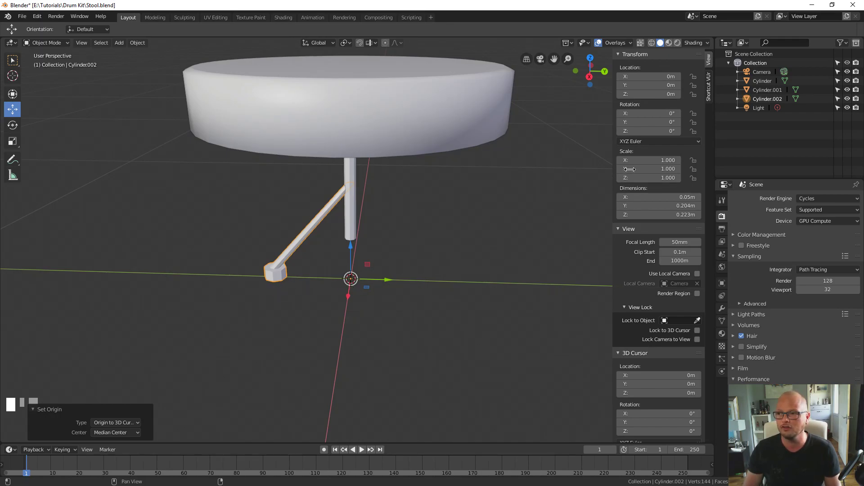
drag(650, 131, 589, 131)
key(ctrl+z)
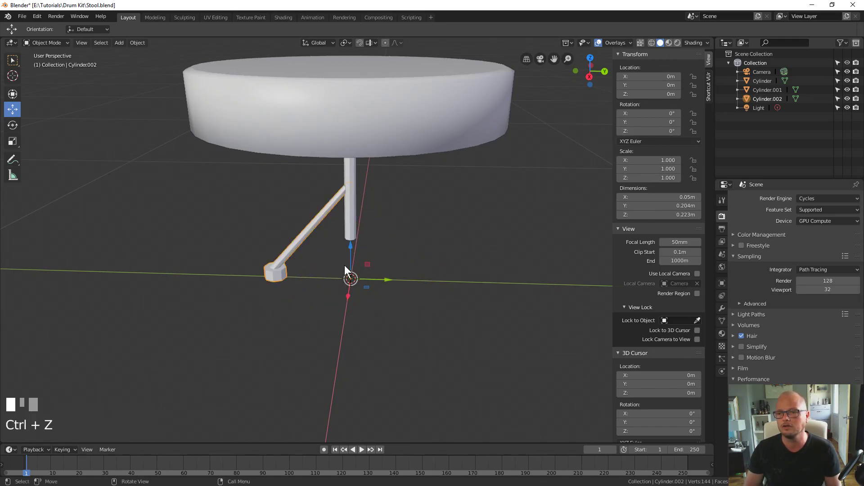
- Add an Array modifier to the leg with a count of 3
click(722, 309)
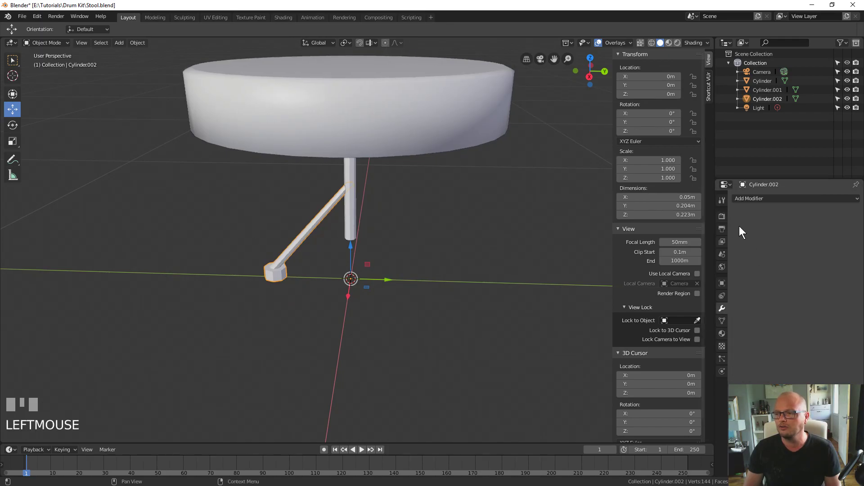
click(739, 200)
click(696, 216)
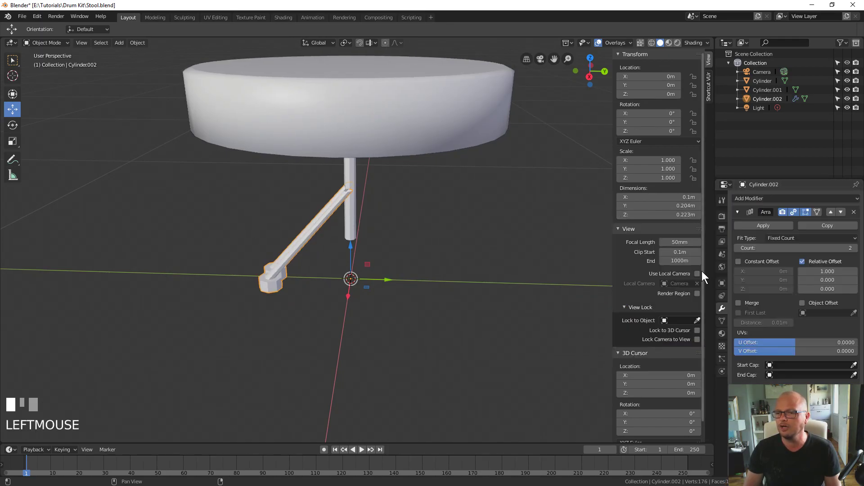
click(854, 248)
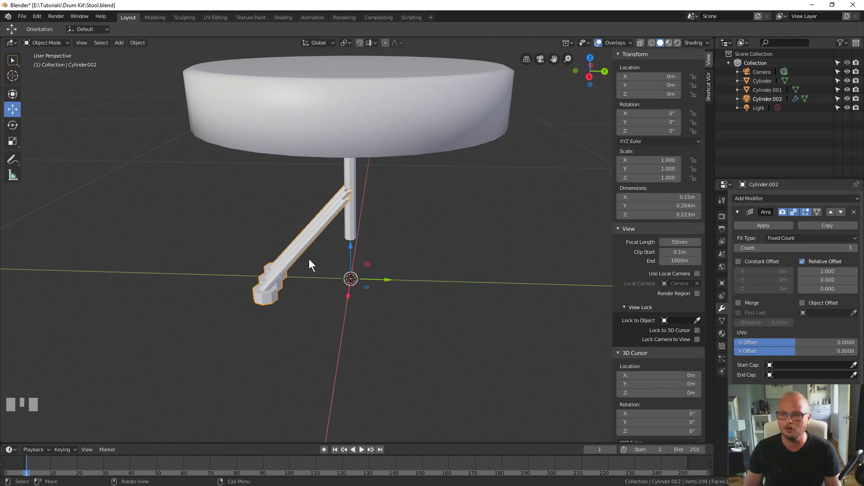
- Try relative offsets of -0.7 in Y and 0.3 in Z on the leg array, and undo a test Z rotation
mouse_move(816, 280)
mouse_down()
mouse_move(845, 280)
mouse_move(804, 280)
mouse_move(832, 285)
mouse_move(822, 285)
mouse_up()
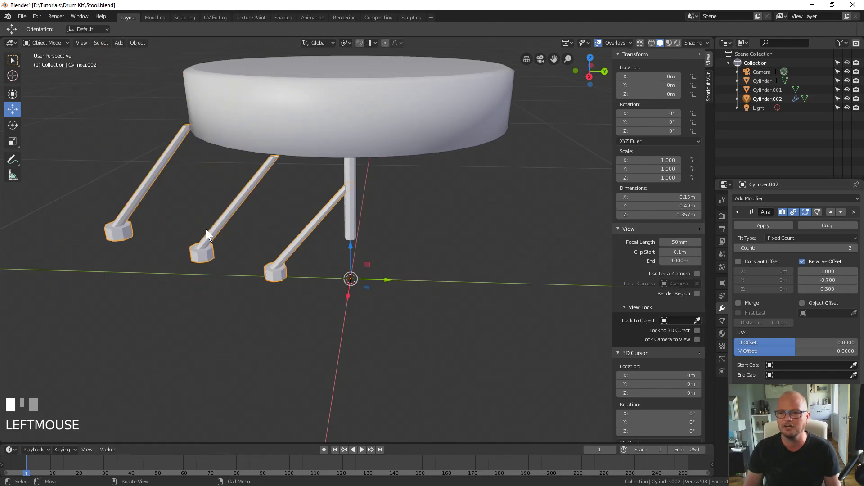
mouse_move(647, 131)
mouse_down()
mouse_move(669, 130)
mouse_move(633, 130)
mouse_move(654, 130)
mouse_up()
key(ctrl+z)
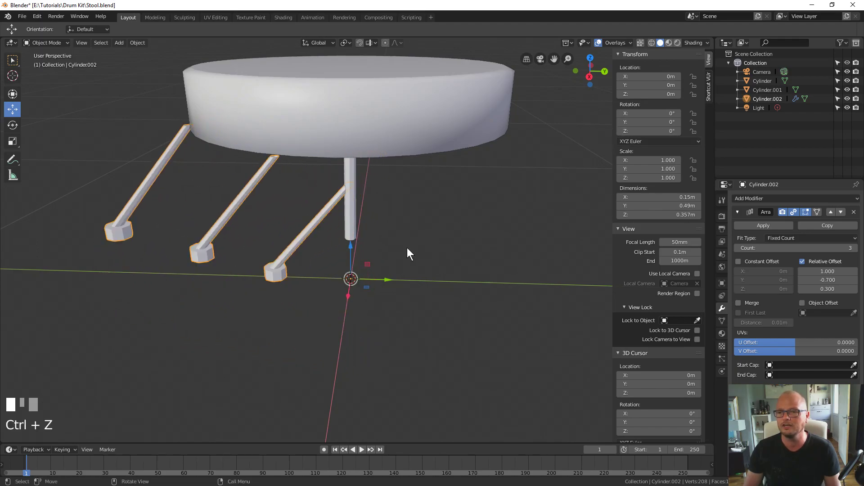
- Set the leg array's relative offset to 0 in X, Y and Z
double_click(824, 273)
text(0)
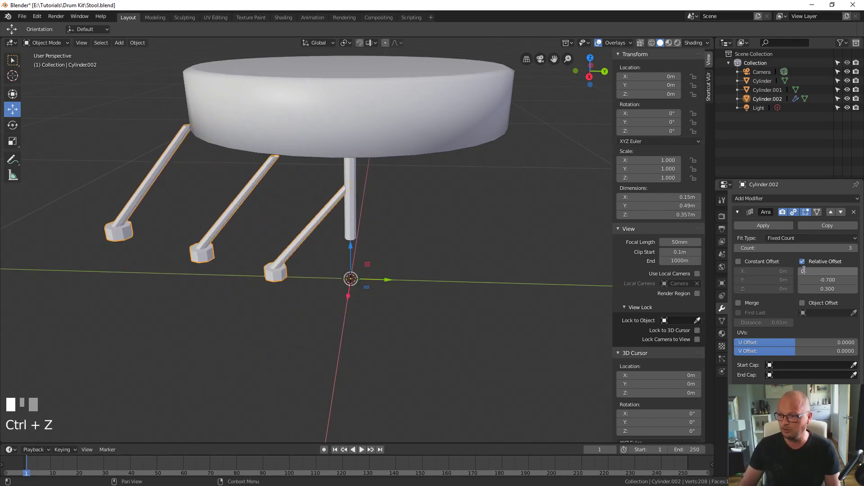
key(Tab)
text(0)
key(KP_Enter)
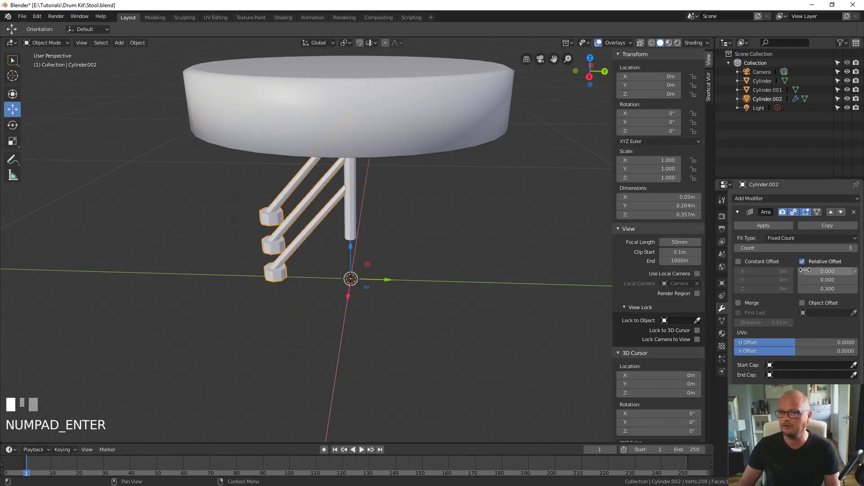
click(280, 274)
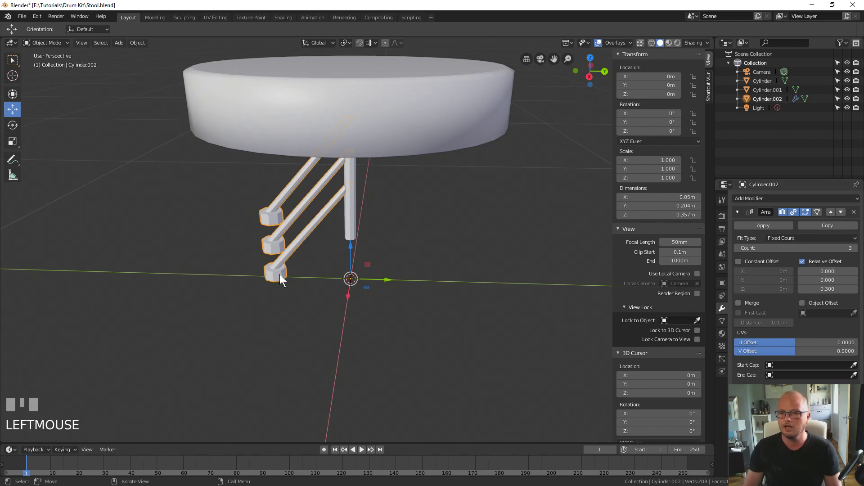
double_click(832, 288)
text(0)
key(KP_Enter)
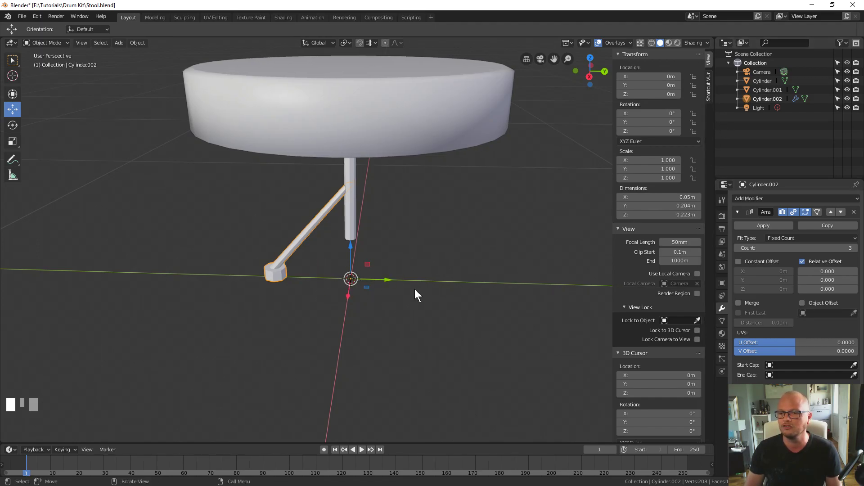
- Add a Plain Axes empty at the 3D cursor on the world origin, and deselect it
click(367, 295)
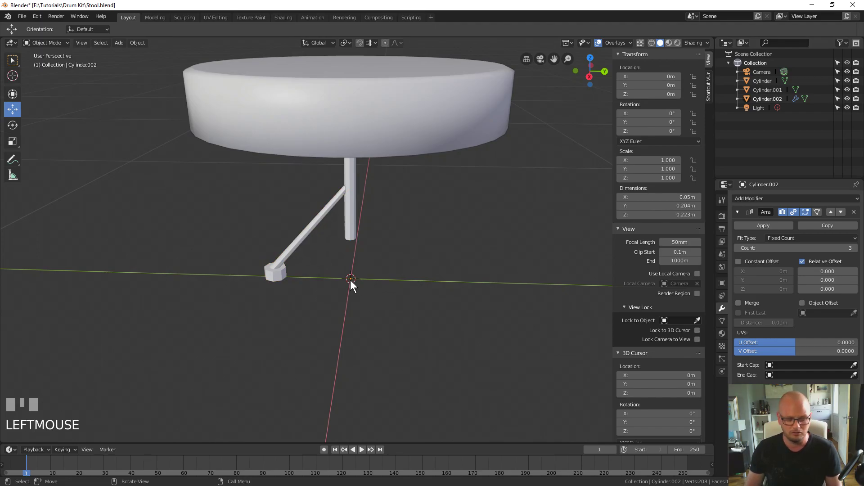
key(shift+a)
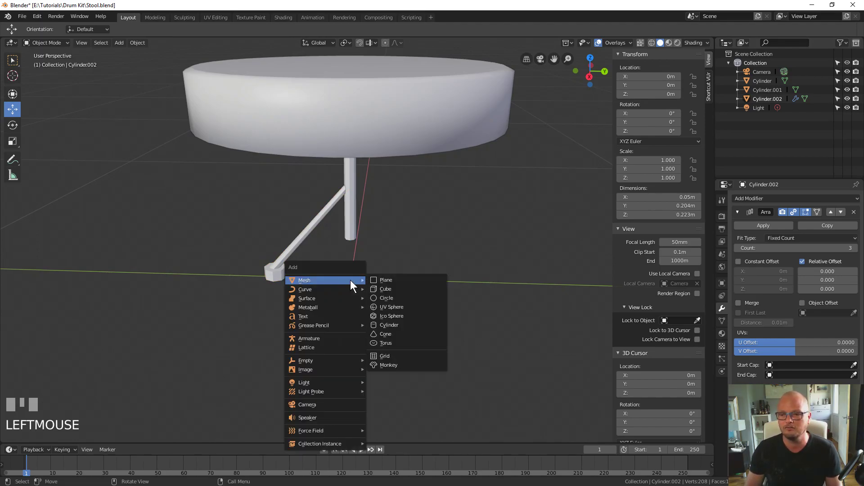
mouse_move(328, 360)
click(412, 358)
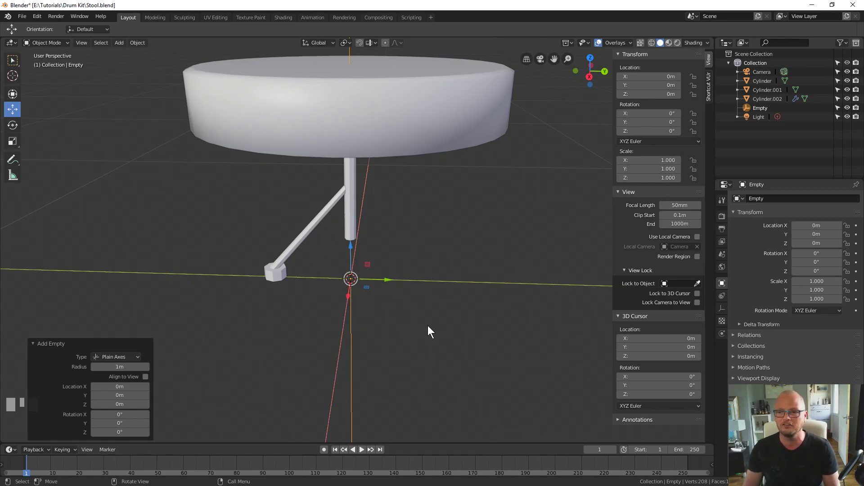
click(389, 313)
- Enable Object Offset in the leg's Array modifier with the Empty as its offset object
click(266, 272)
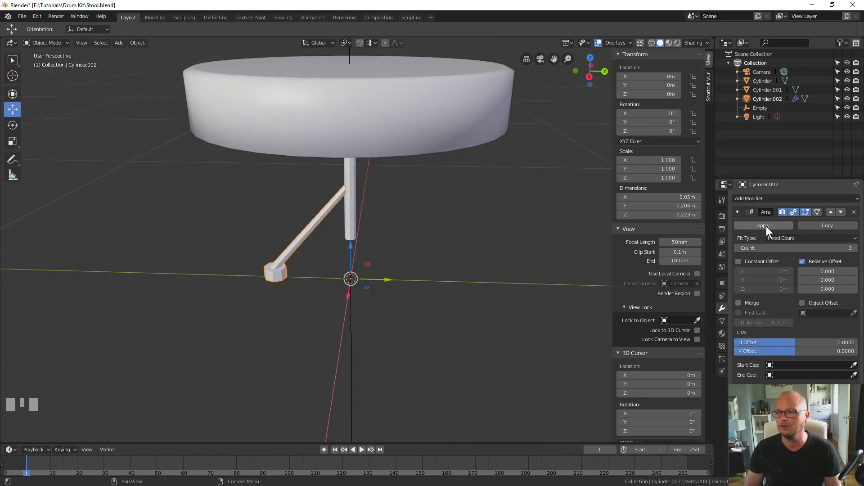
click(811, 312)
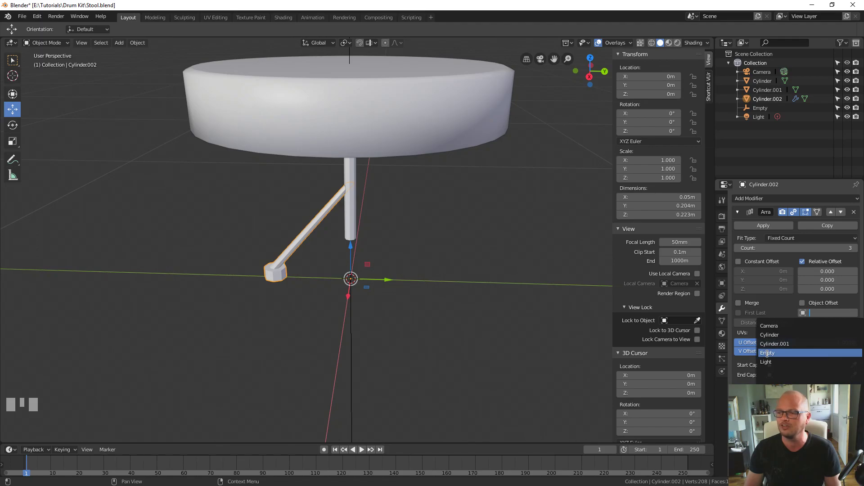
click(768, 353)
click(802, 303)
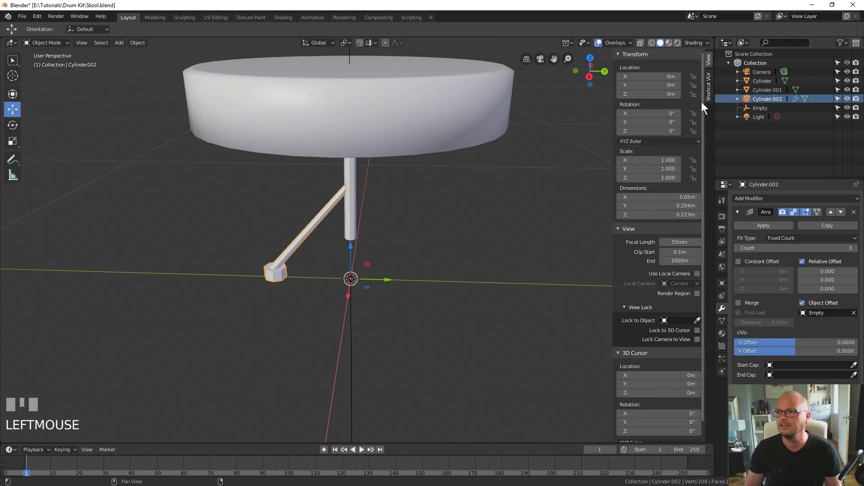
- Try fanning the legs around the post with an array count of 8 and a Z rotation of -79.2°
drag(650, 131, 629, 131)
click(855, 248)
click(855, 248)
click(856, 248)
click(856, 248)
click(855, 248)
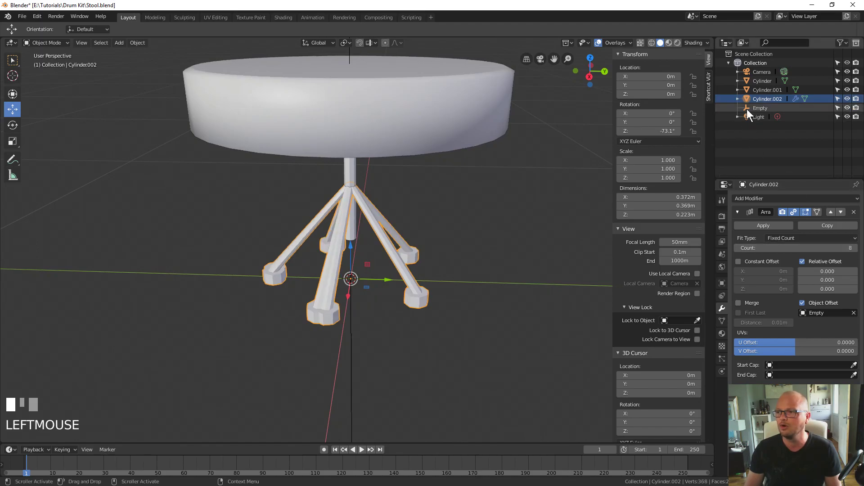
mouse_move(648, 131)
mouse_down()
mouse_move(635, 131)
mouse_move(643, 131)
mouse_up()
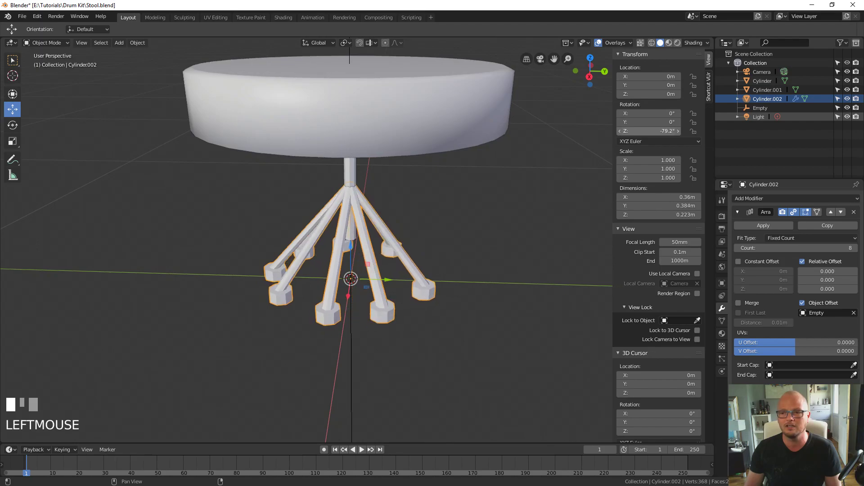
middle_drag(315, 298, 340, 266)
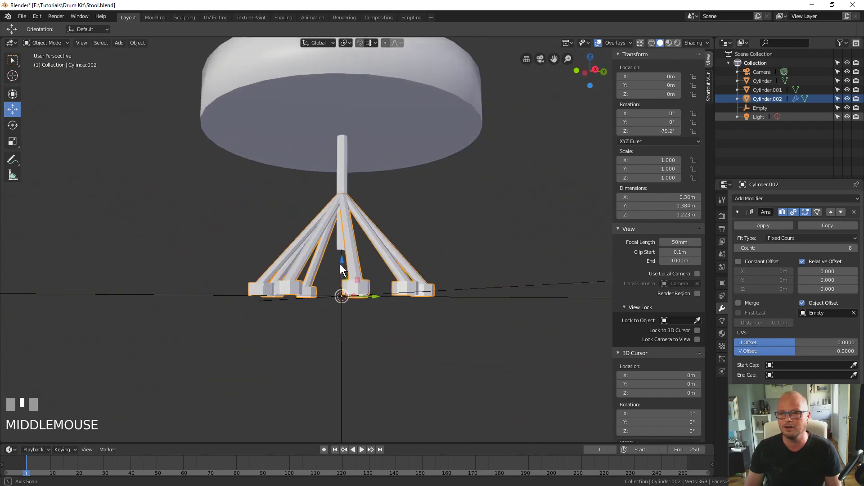
- Set the leg array's count to 3 and the leg's Z rotation to 120° for an evenly spaced tripod
click(829, 249)
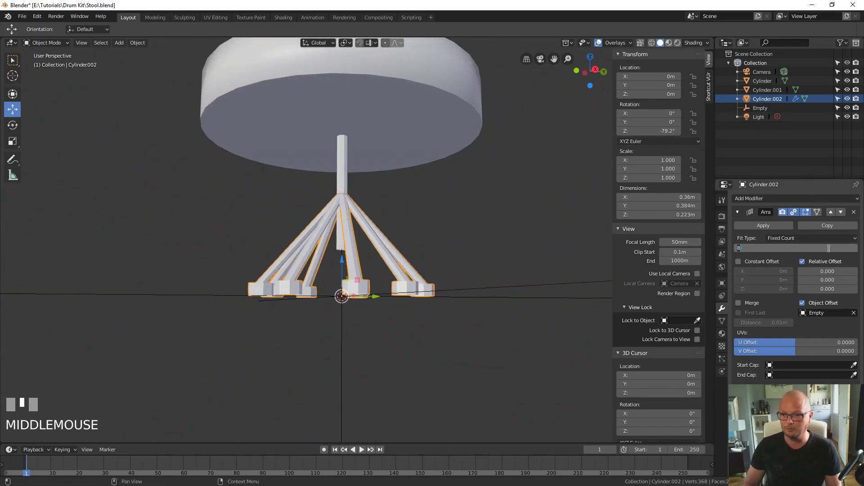
text(3)
key(KP_Enter)
double_click(656, 131)
text(120)
key(KP_Enter)
middle_drag(476, 182, 329, 331)
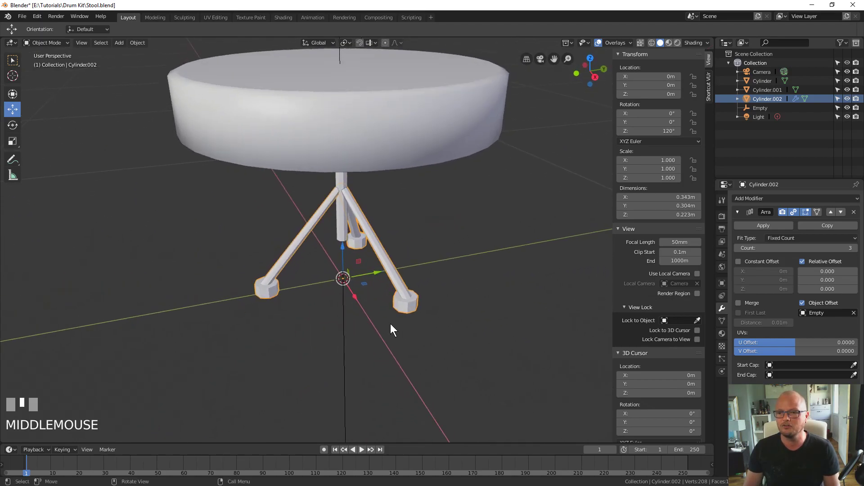
key(Tab)
key(Tab)
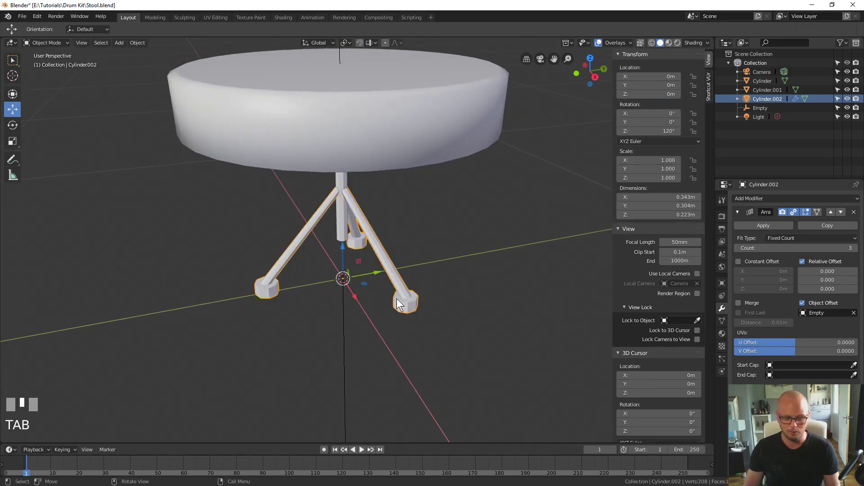
- Apply Shade Smooth to the tripod legs and to the central post
key(F3)
text(smo)
key(Return)
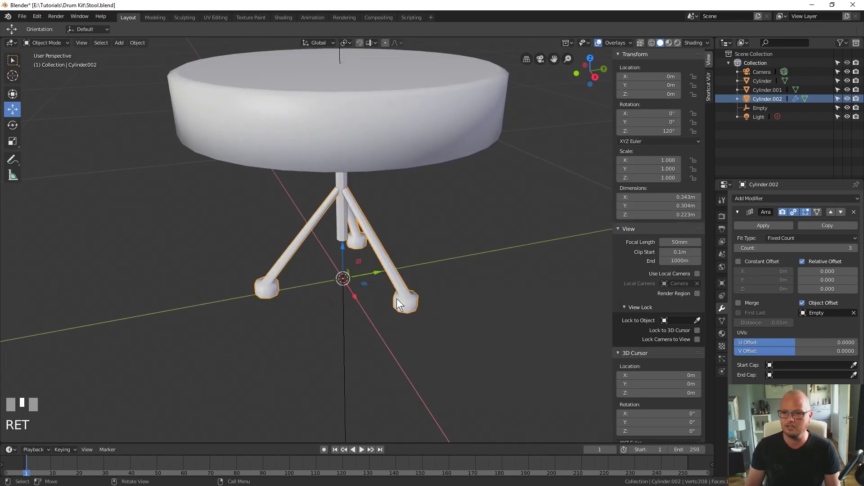
click(342, 232)
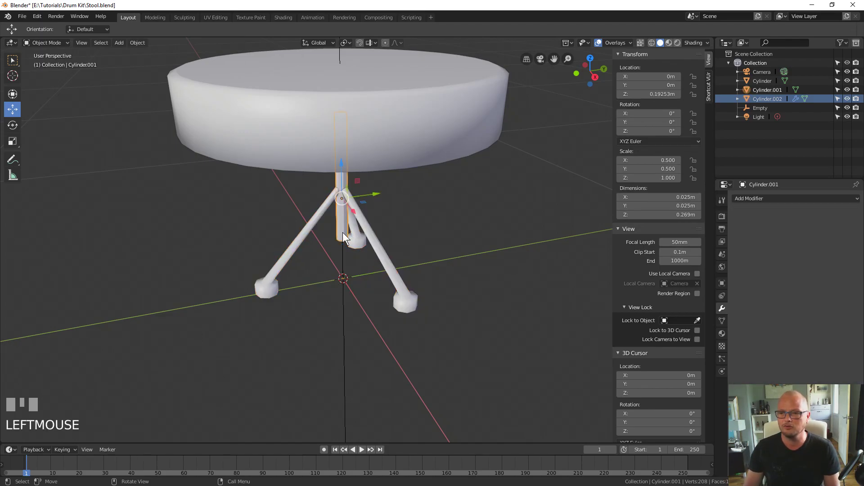
key(F3)
text(smo)
key(Down)
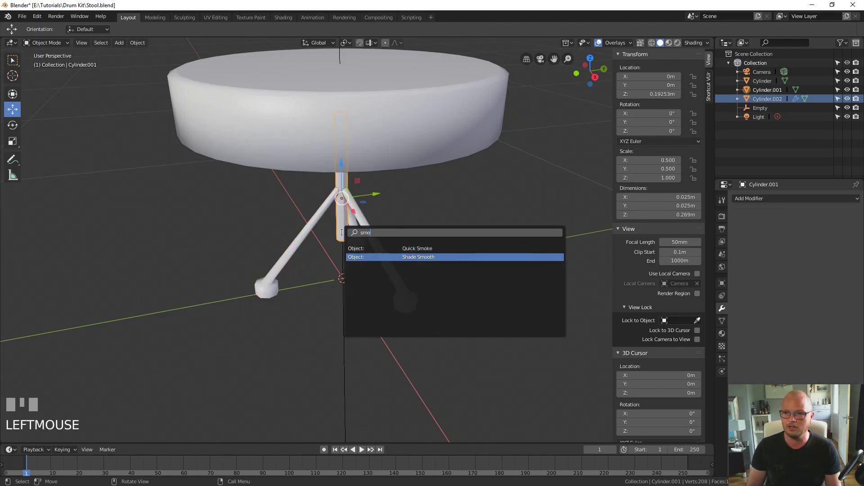
key(Return)
key(Tab)
middle_drag(342, 232, 333, 257)
key(Tab)
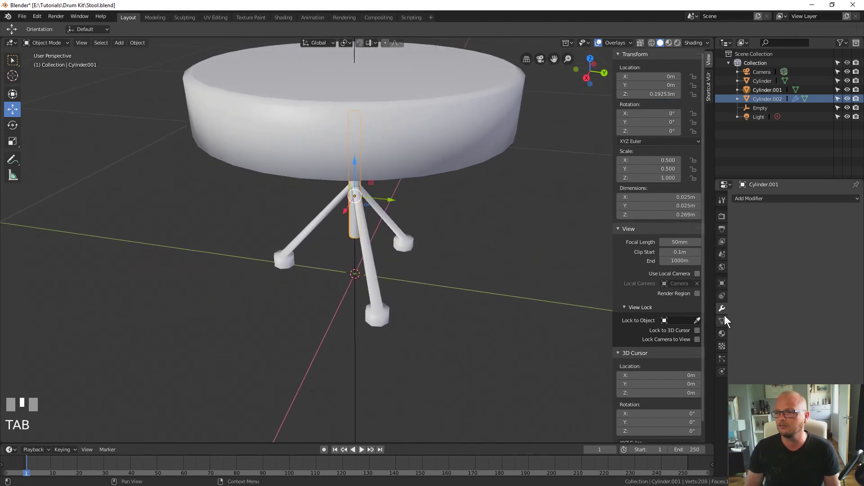
- Create a new material on the central post and name it Chrome
click(722, 333)
click(754, 228)
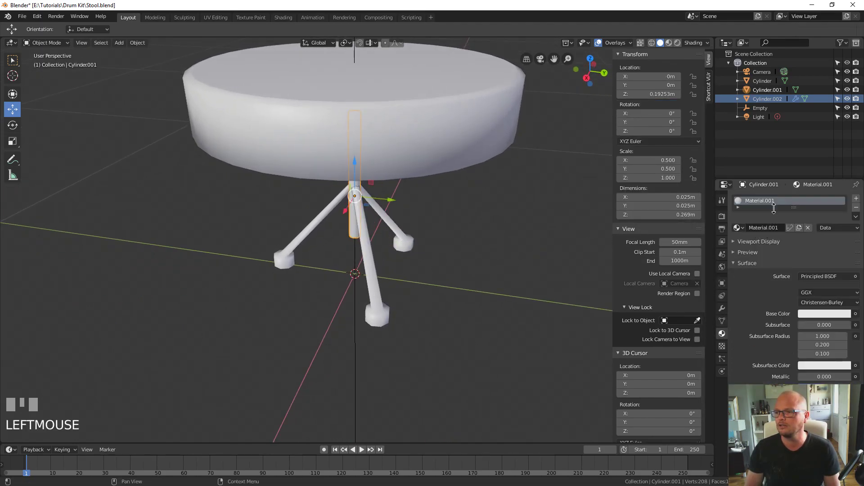
text(C)
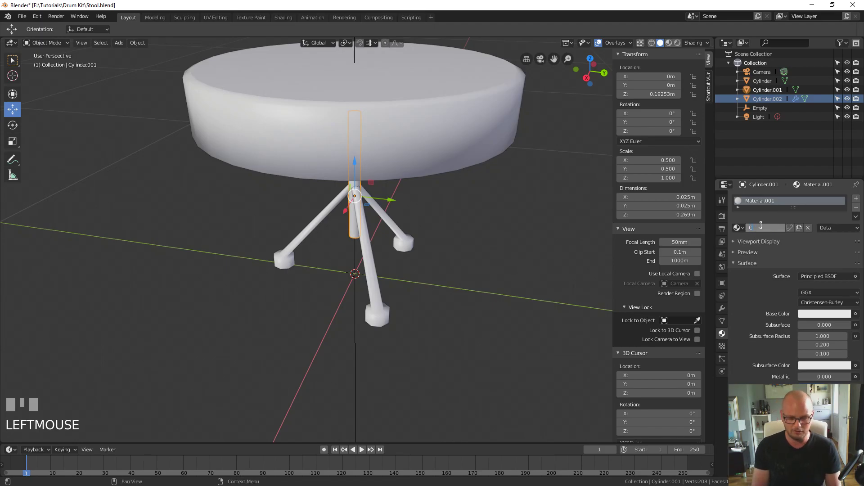
key(Return)
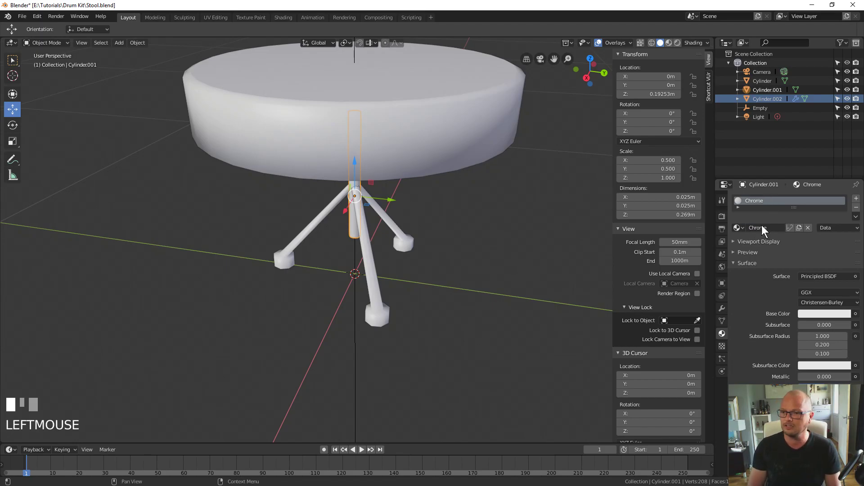
- Create a new material on the tripod legs and name it Chrome
click(331, 209)
click(762, 227)
double_click(757, 228)
text(Chrome)
key(Return)
drag(792, 208, 765, 225)
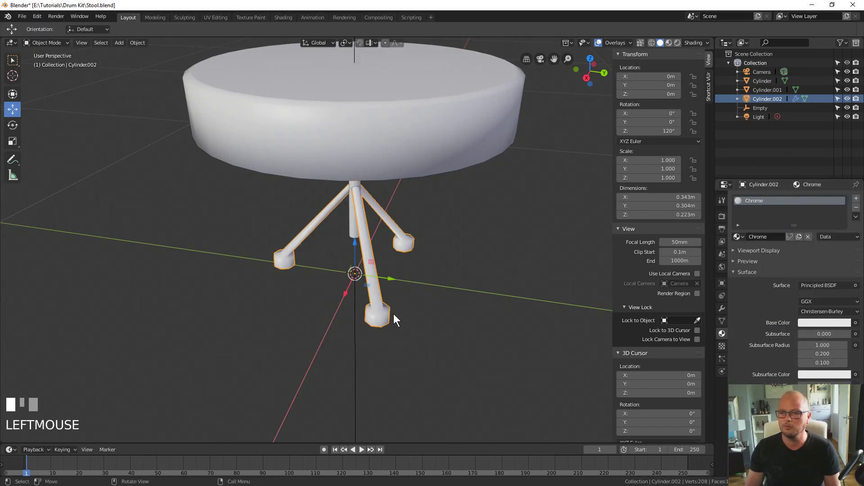
- Add a second material slot to the tripod legs with a new material named Rubber
click(857, 199)
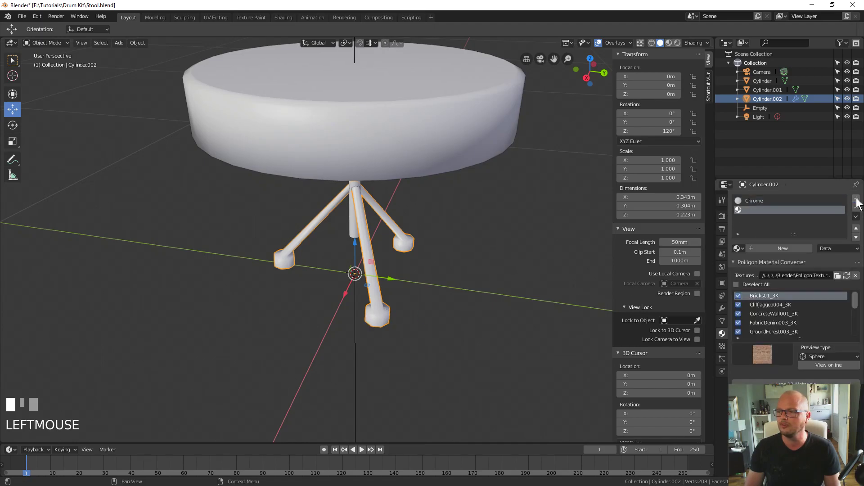
click(755, 247)
double_click(760, 211)
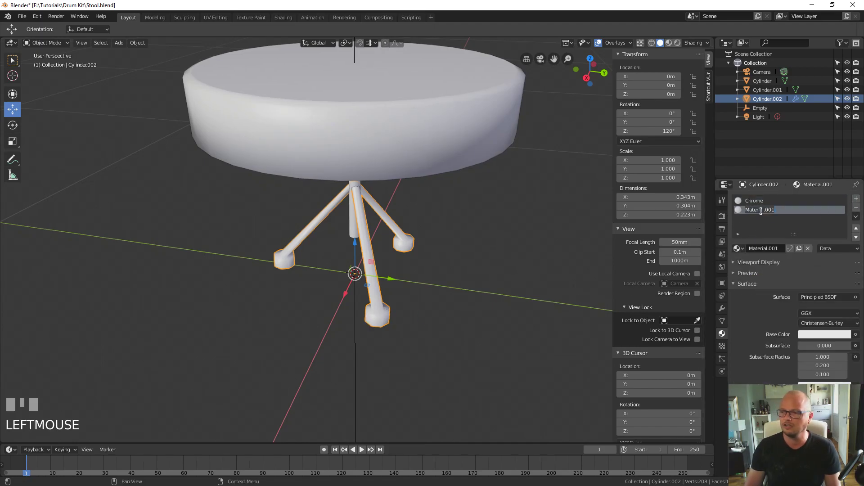
text(Rubber)
key(Return)
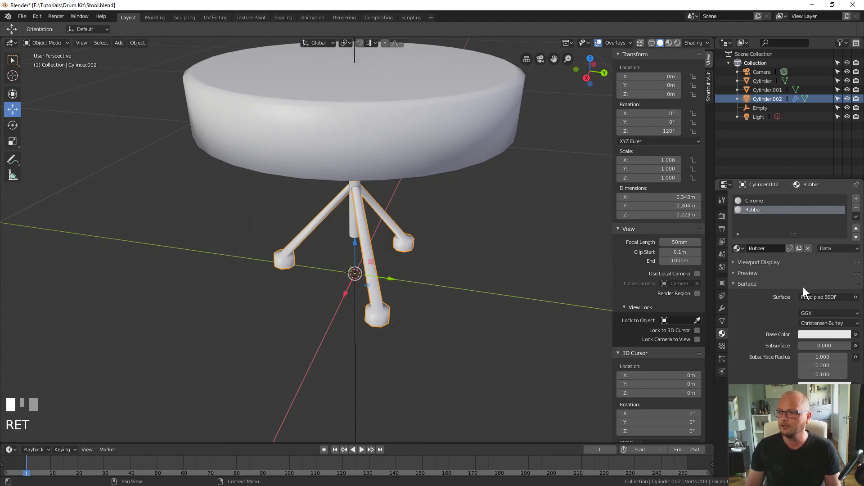
- Select the side and upper face loops of the leg's foot cap and assign the Rubber material to them
key(Tab)
click(372, 321)
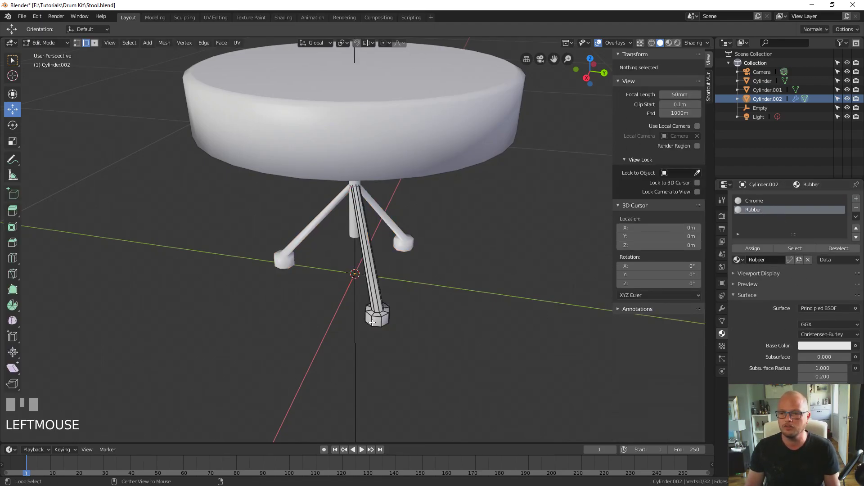
alt+click(381, 328)
click(94, 43)
shift+middle_drag(381, 310, 318, 247)
shift+scroll(329, 180, down, 1)
scroll(311, 153, up, 3)
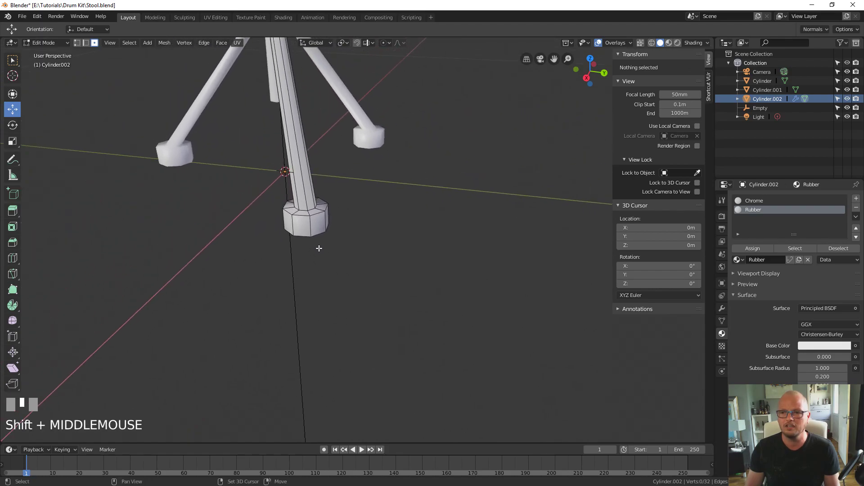
alt+click(309, 225)
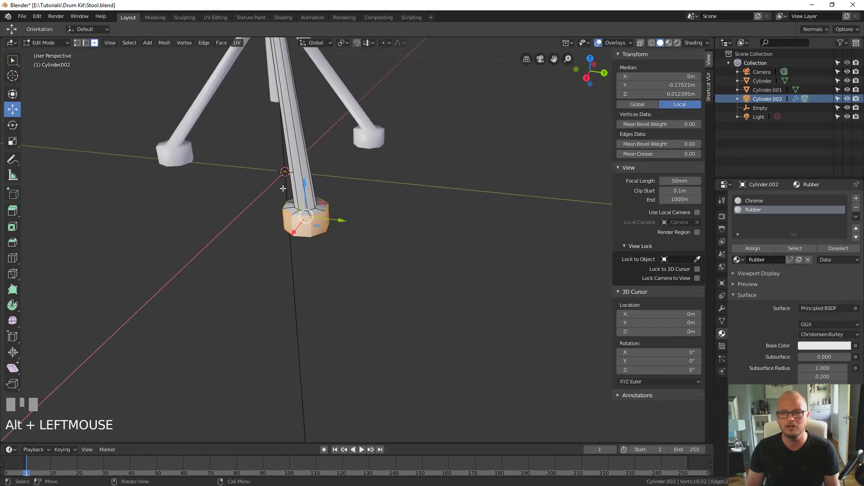
alt+click(291, 206)
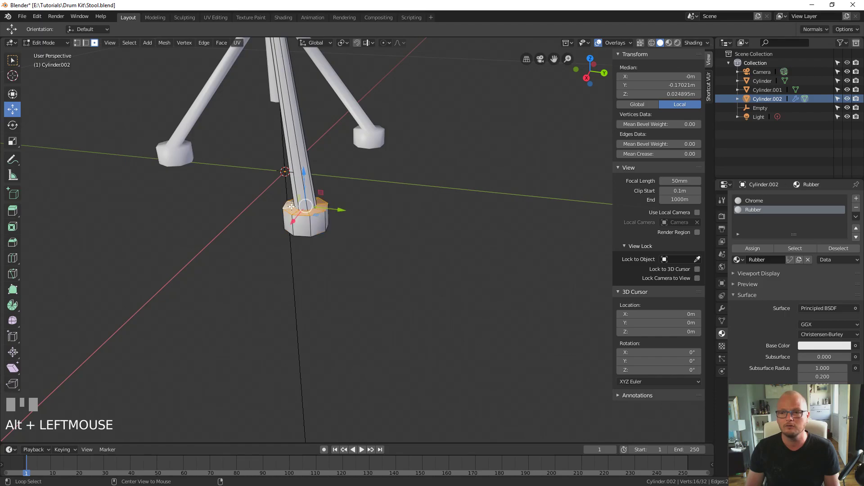
alt+shift+click(310, 230)
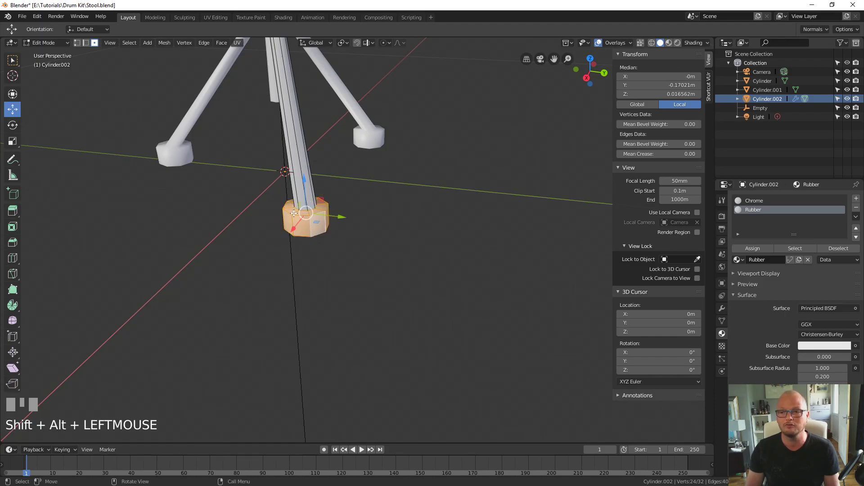
middle_drag(388, 286, 415, 282)
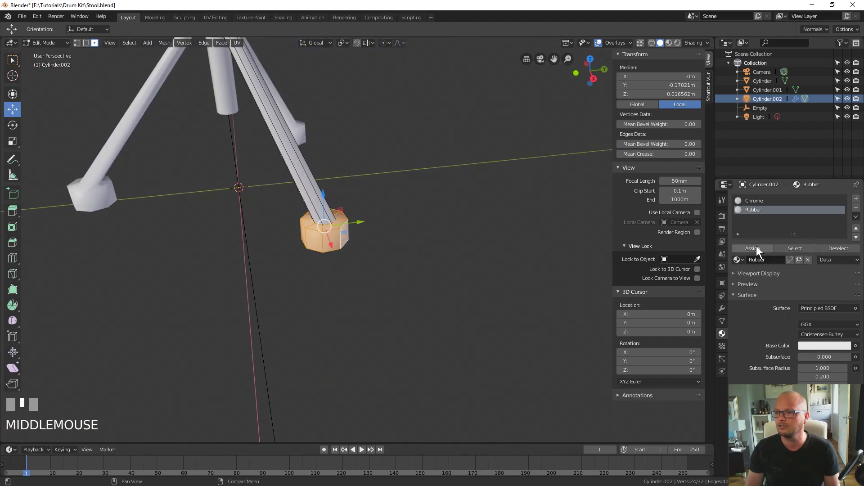
click(756, 245)
- Set the Rubber material's viewport display colour to a near-black grey
click(766, 274)
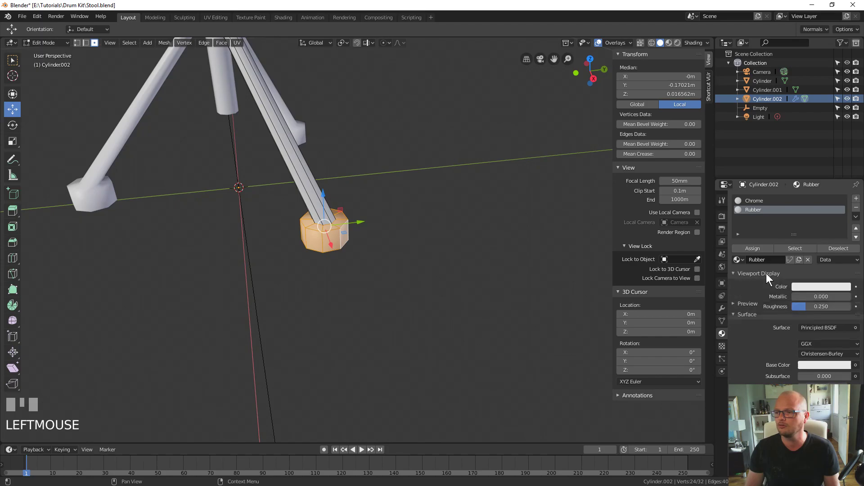
click(817, 286)
drag(843, 218, 843, 211)
click(378, 273)
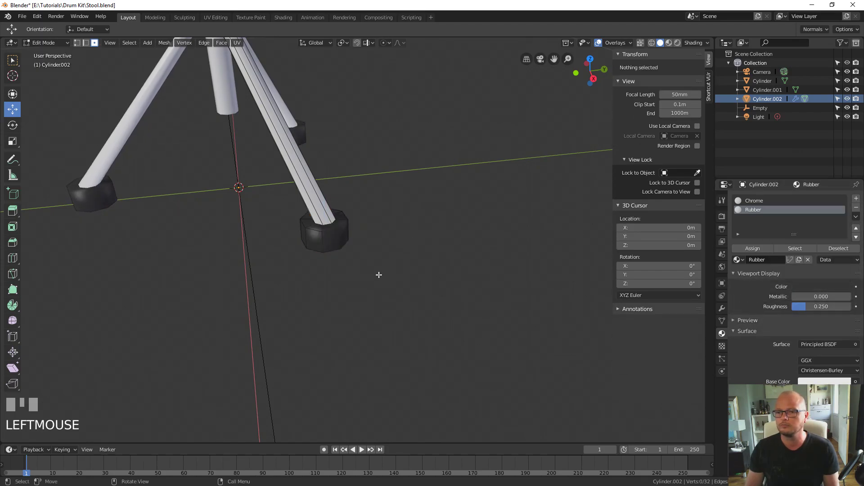
- Return to Object Mode and give the round seat a new material named Stool
key(Tab)
middle_drag(382, 276, 379, 238)
scroll(332, 245, down, 2)
click(383, 243)
middle_drag(410, 281, 433, 275)
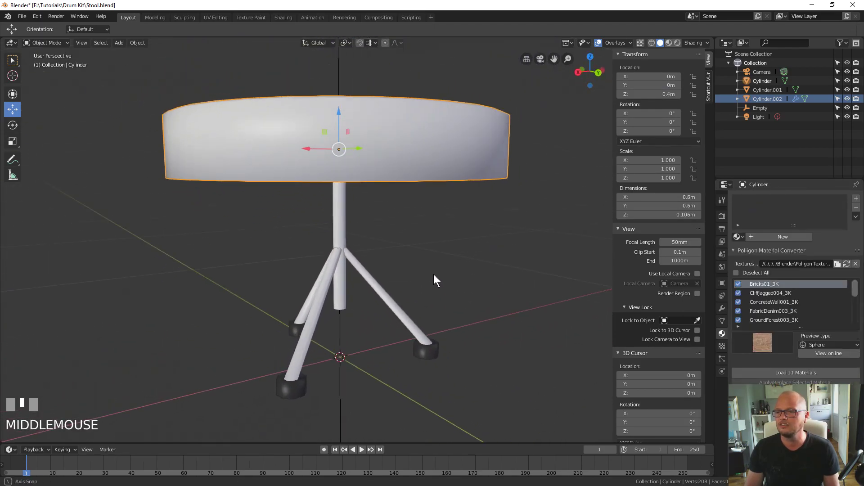
click(738, 236)
click(760, 234)
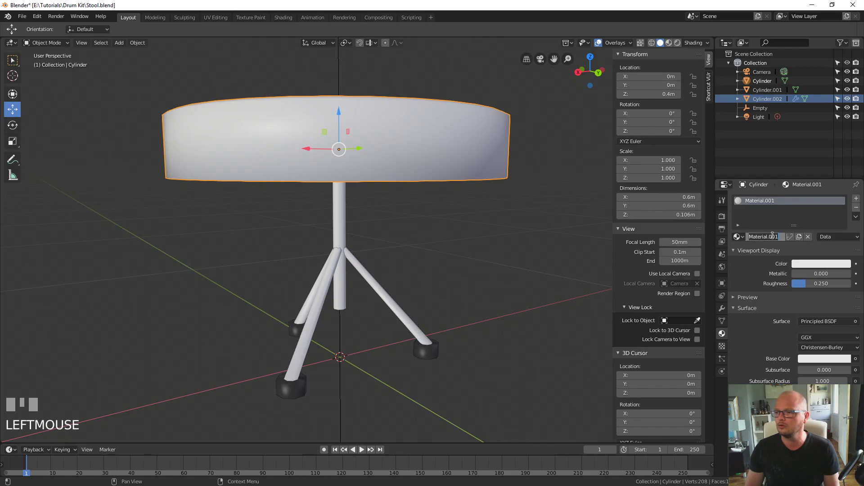
text(StoolMat)
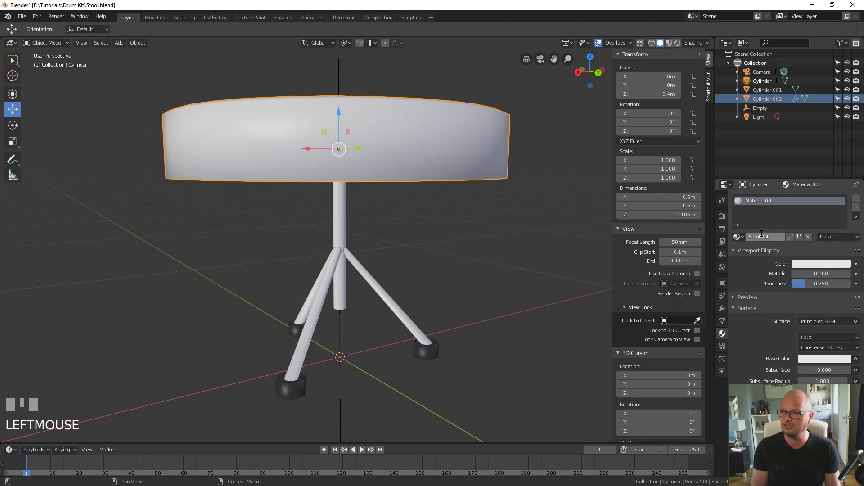
key(Return)
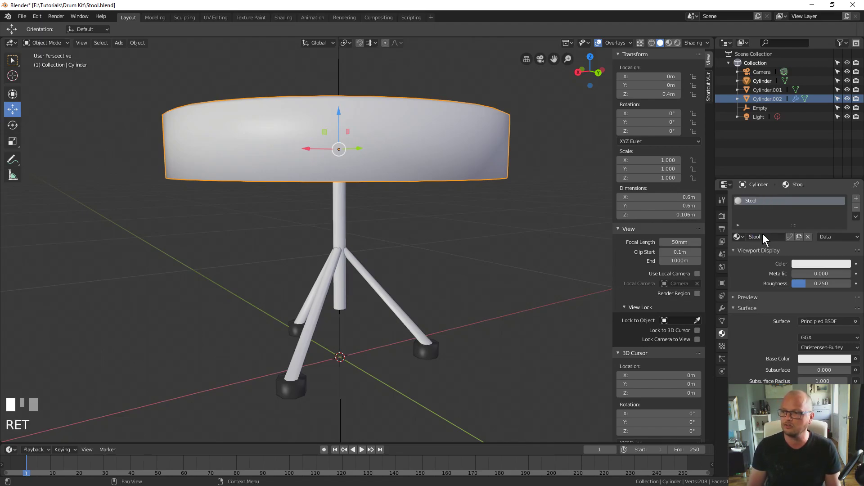
- Darken the Stool material's viewport display colour to a value of about 0.22 and make its base colour near-black
click(795, 263)
drag(841, 194, 841, 186)
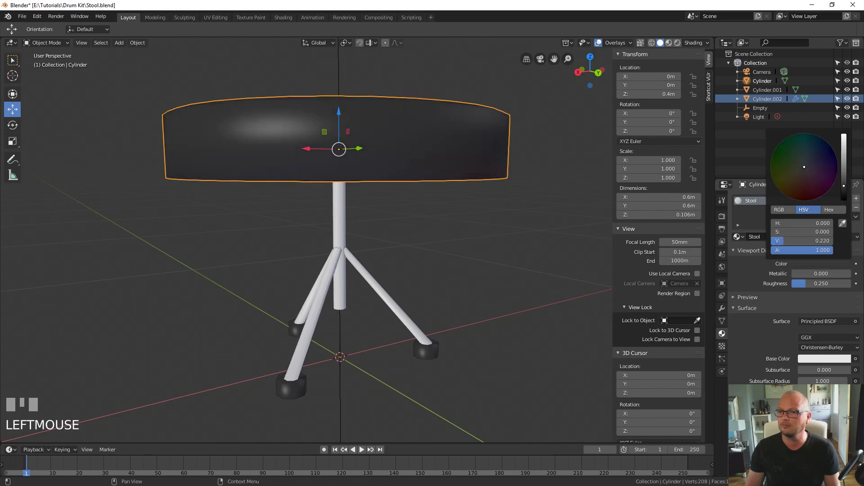
click(828, 358)
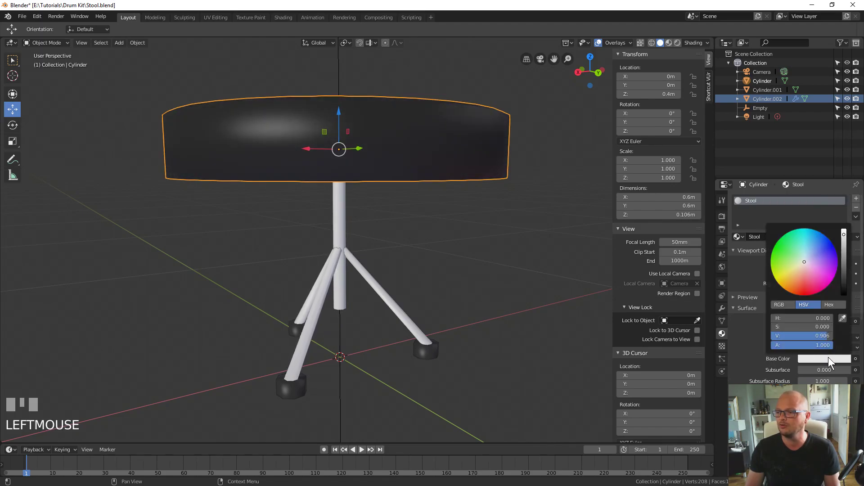
click(845, 278)
click(396, 245)
middle_drag(400, 239, 426, 271)
click(425, 209)
scroll(450, 342, down, 4)
middle_drag(422, 340, 410, 309)
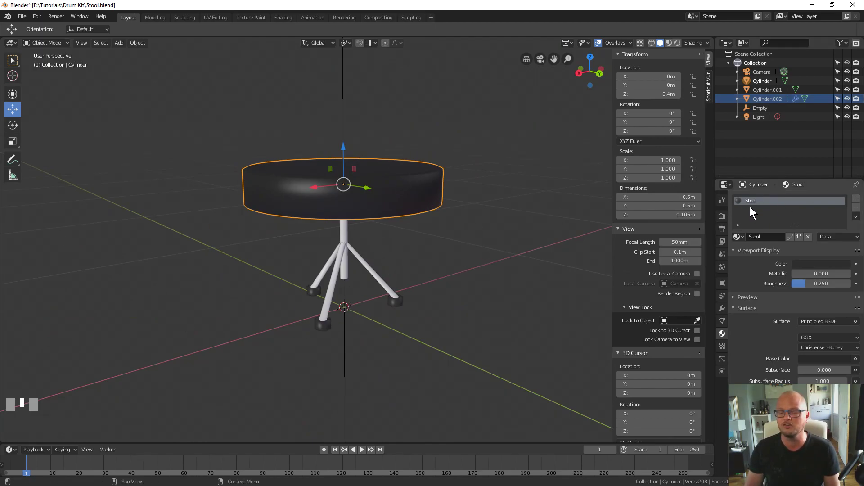
- Select the tripod legs, save the file, and apply the legs' Array modifier
shift+click(338, 258)
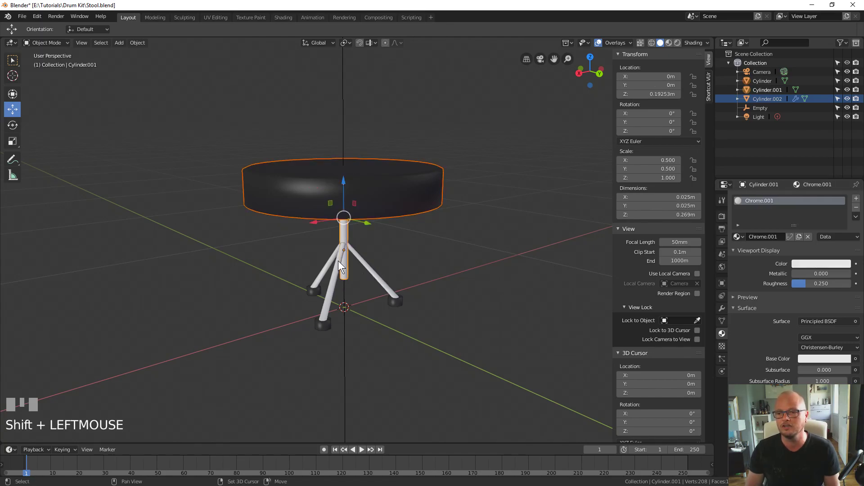
shift+click(380, 279)
click(397, 301)
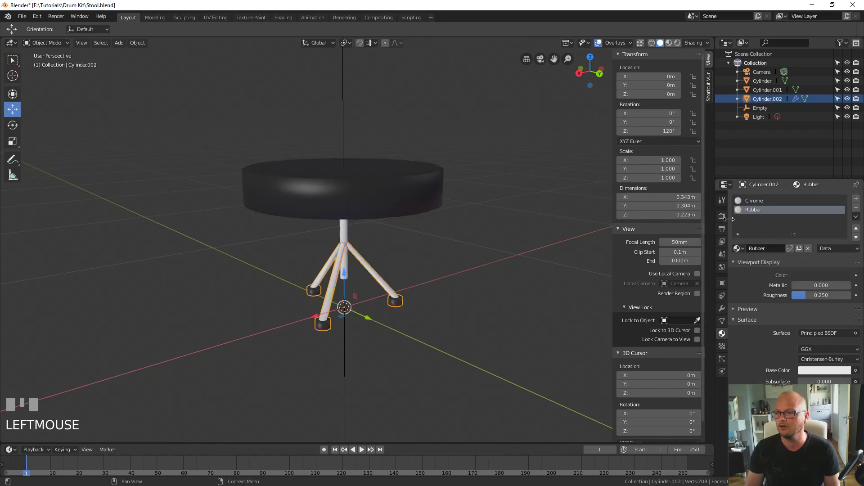
key(ctrl+s)
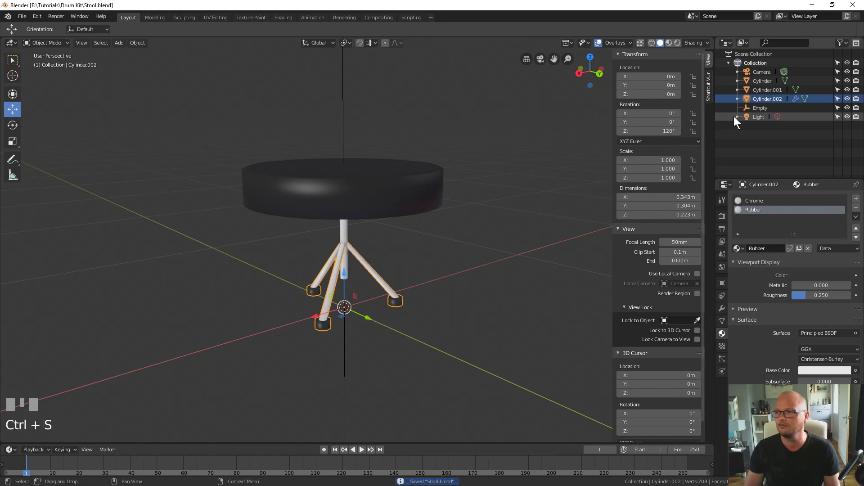
click(722, 309)
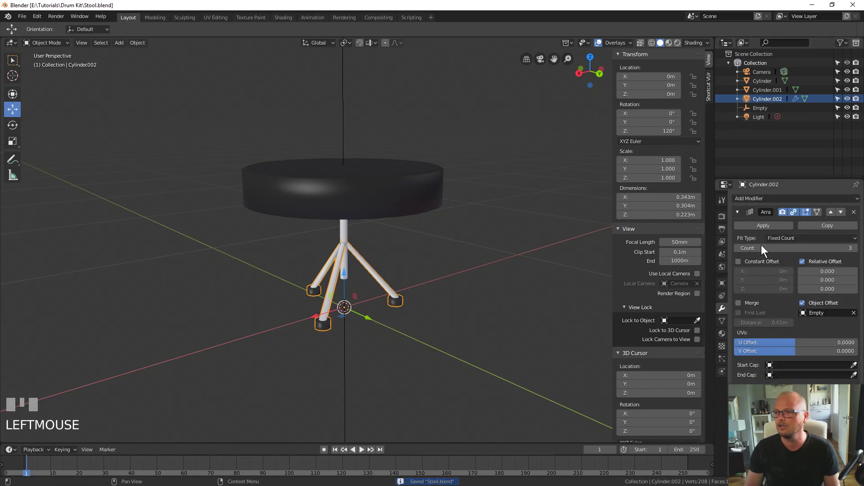
click(750, 224)
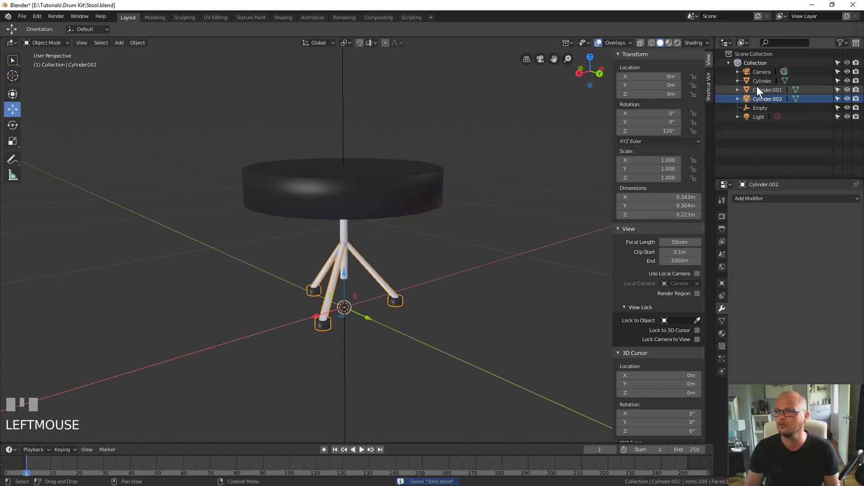
shift+click(343, 234)
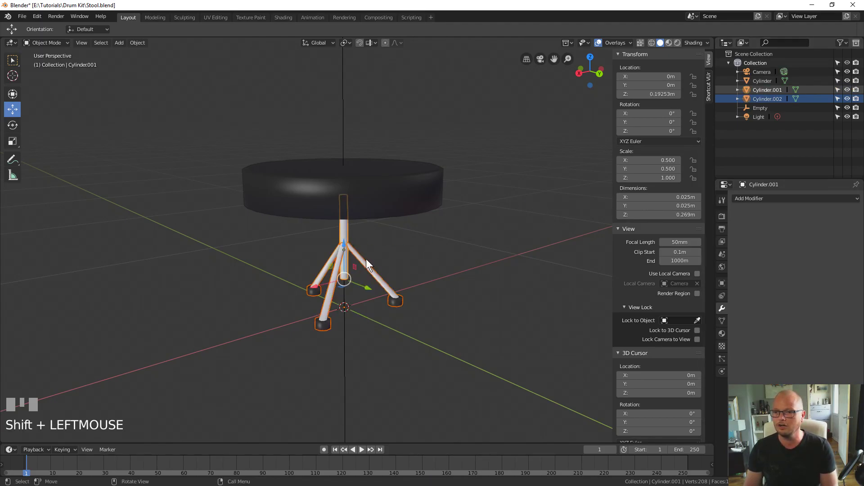
click(374, 271)
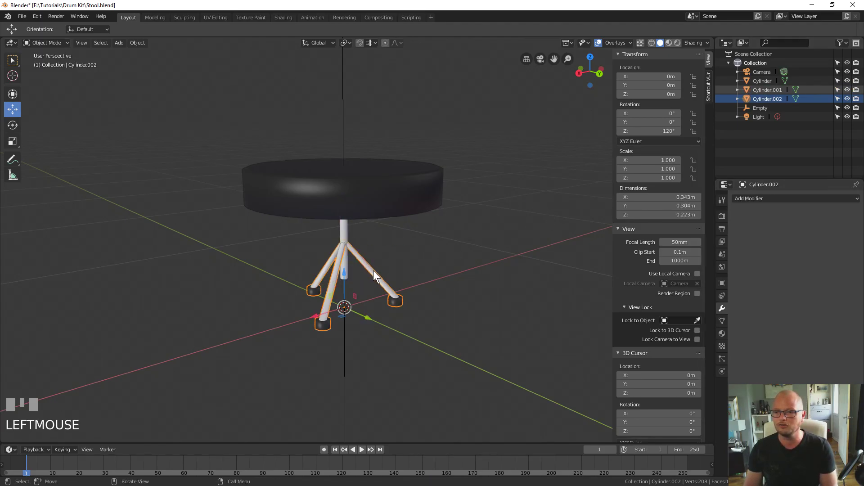
shift+click(344, 229)
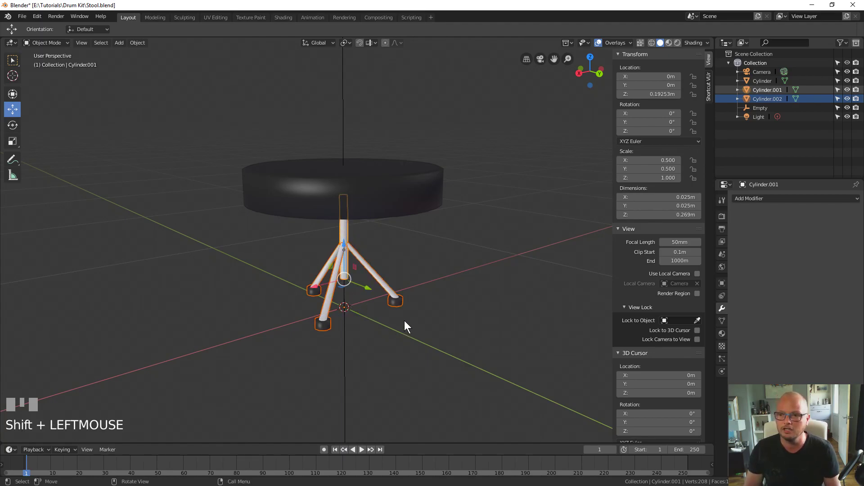
click(336, 258)
scroll(365, 293, up, 3)
scroll(351, 269, down, 2)
scroll(342, 243, up, 1)
click(338, 232)
right_click(352, 329)
click(351, 331)
click(440, 288)
click(366, 183)
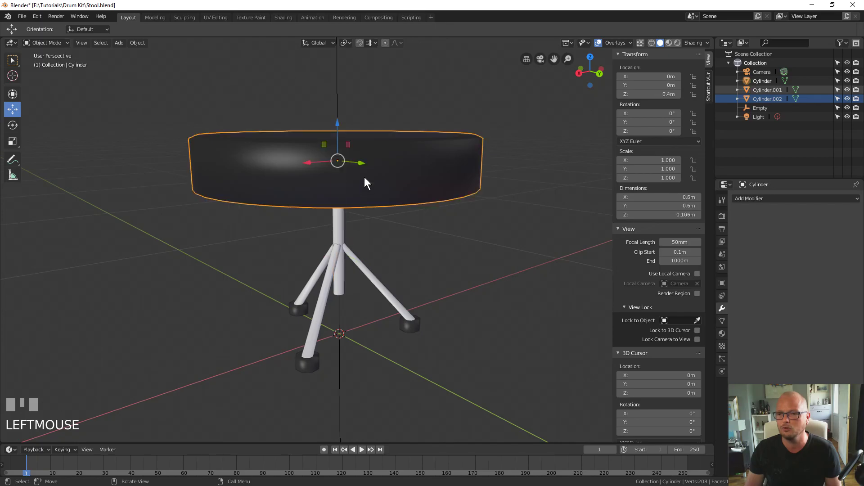
drag(340, 126, 325, 348)
scroll(326, 348, down, 2)
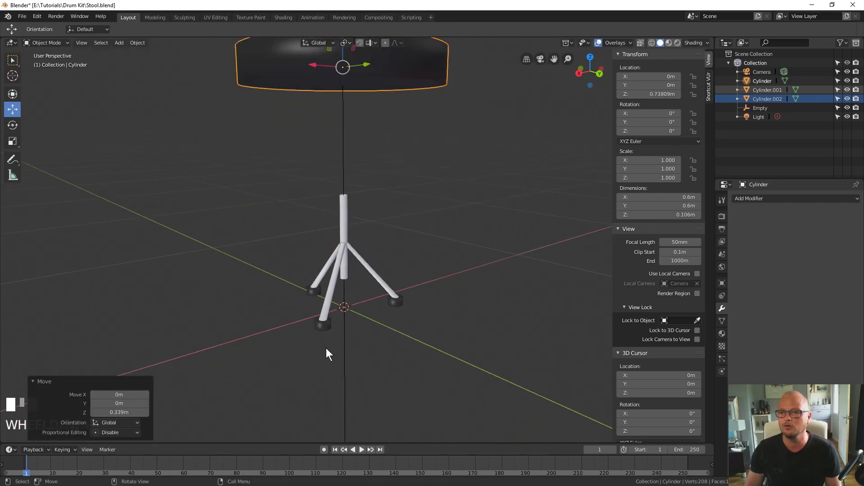
click(346, 225)
drag(346, 212, 336, 139)
key(s)
key(z)
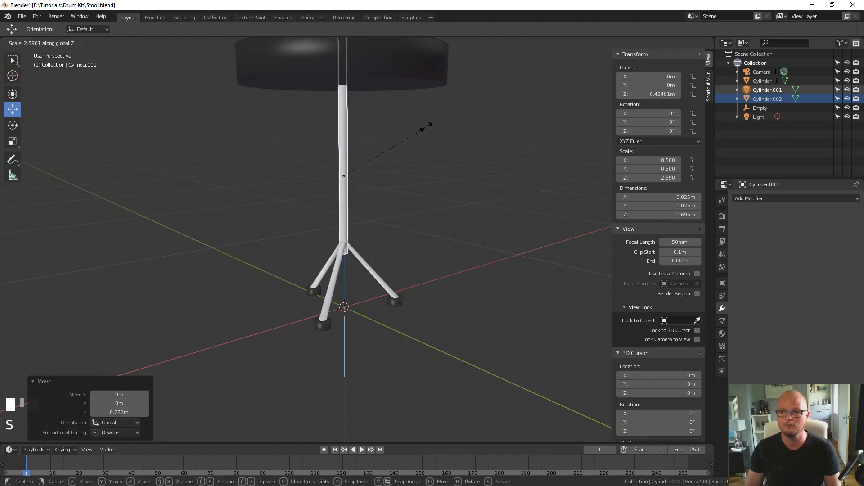
right_click(398, 191)
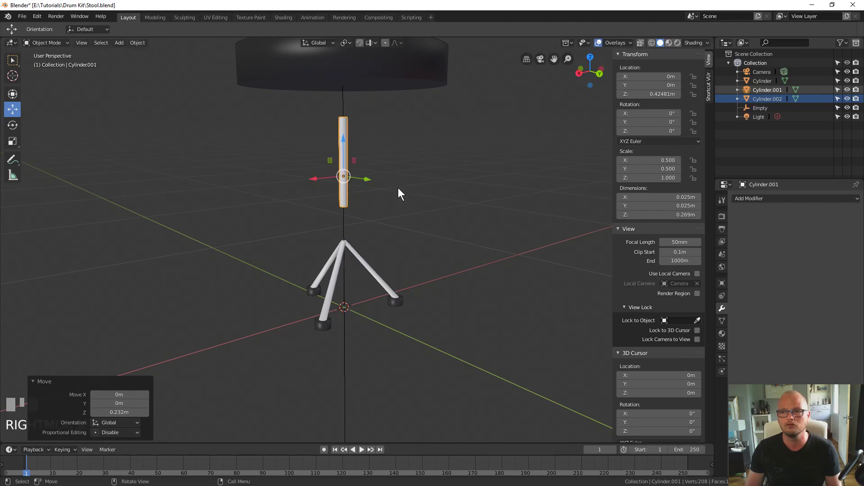
scroll(397, 187, down, 1)
key(ctrl+z)
key(ctrl+z)
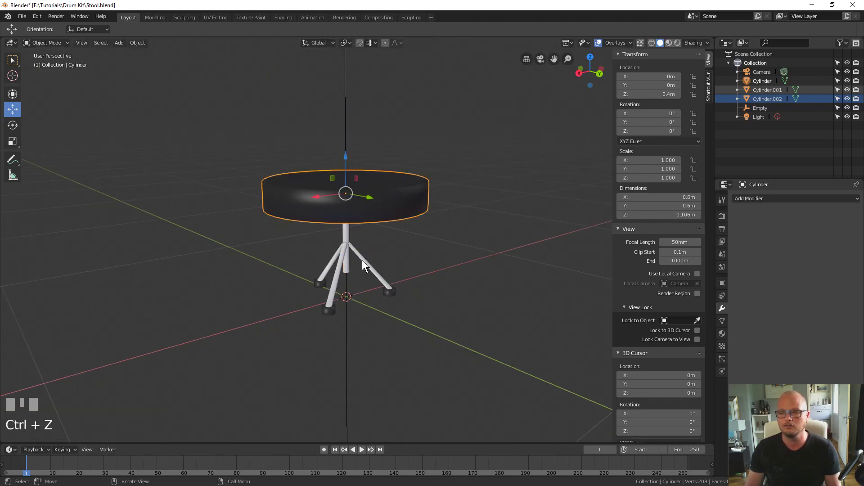
- Select the seat, pole and tripod legs and start an FBX export as Stool.fbx into the Drum Kit Models folder
click(342, 257)
shift+click(356, 220)
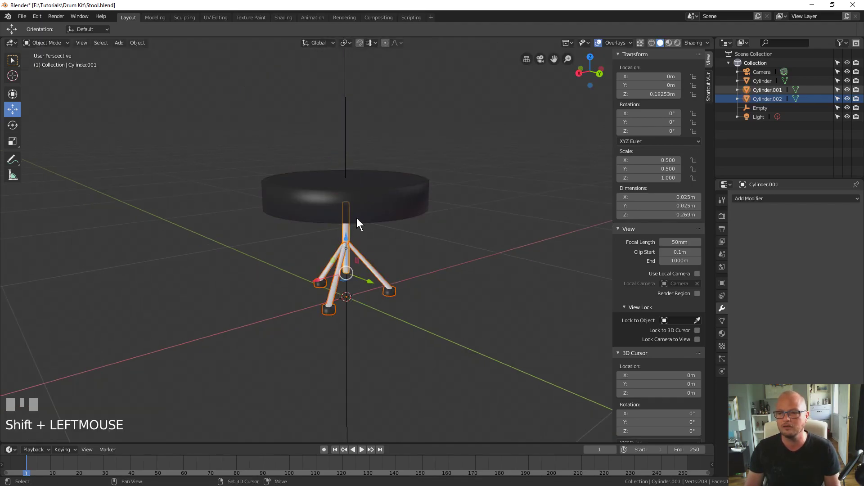
click(22, 16)
mouse_move(63, 191)
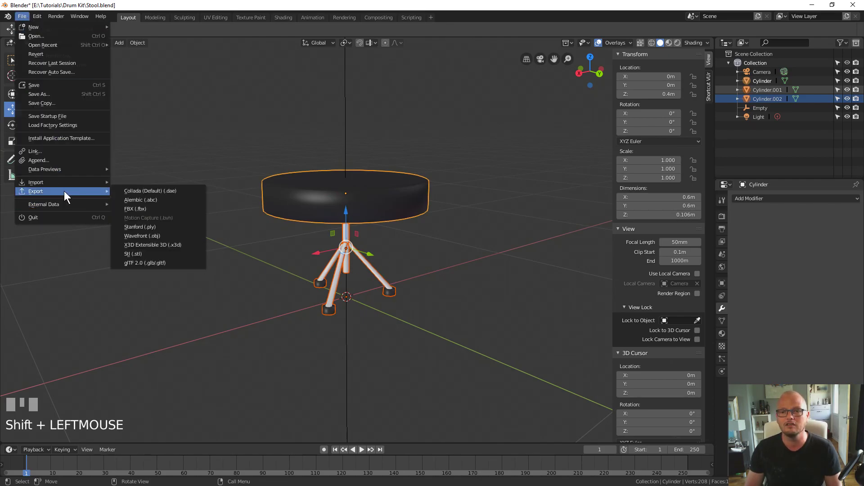
click(148, 209)
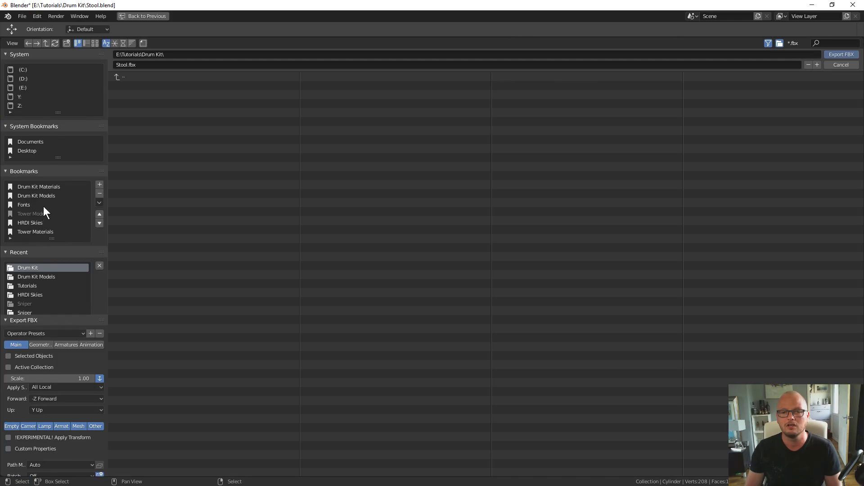
click(36, 195)
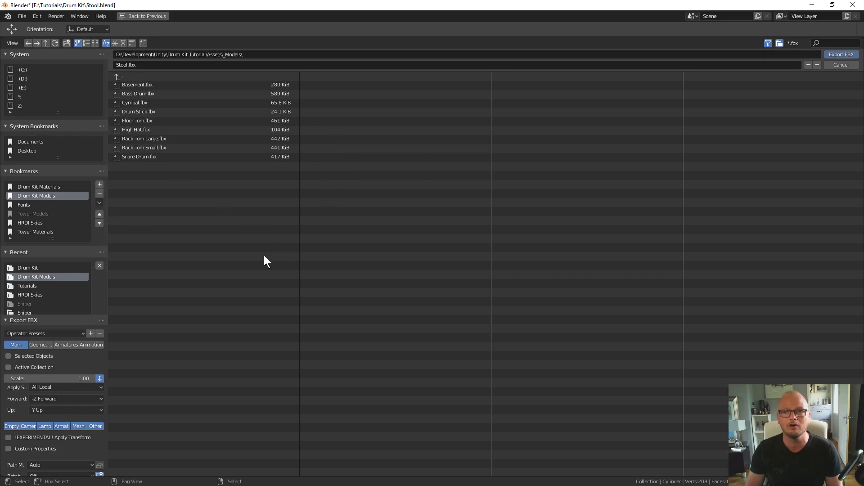
click(135, 64)
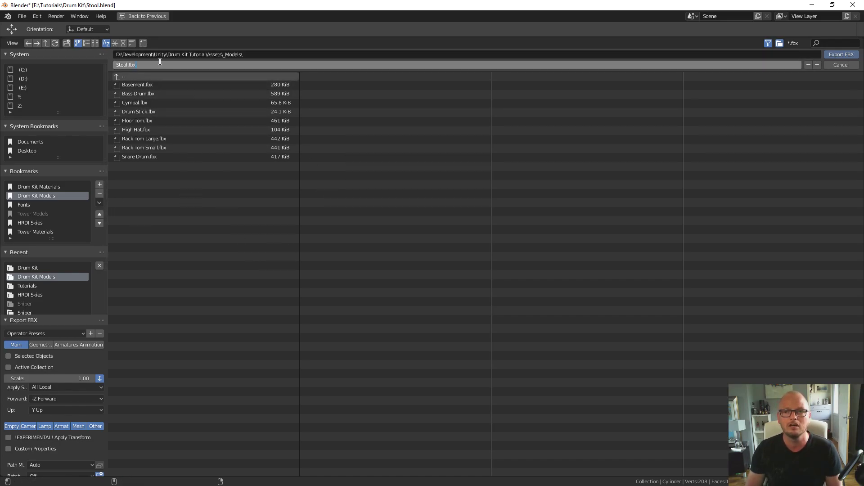
- Export the FBX with only the selected objects and scalings applied as FBX Units Scale
click(12, 358)
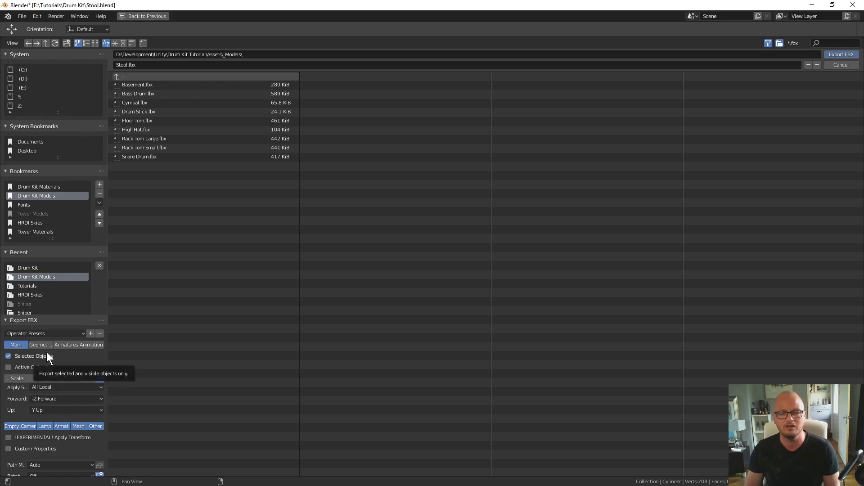
click(54, 389)
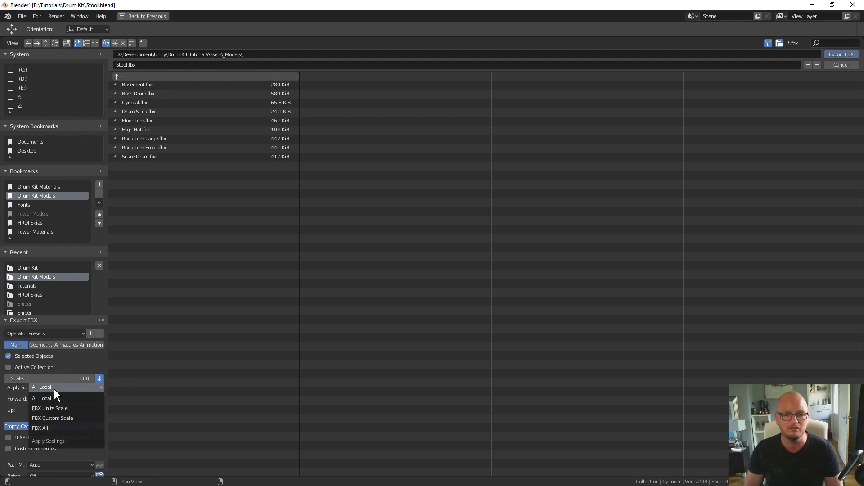
click(70, 406)
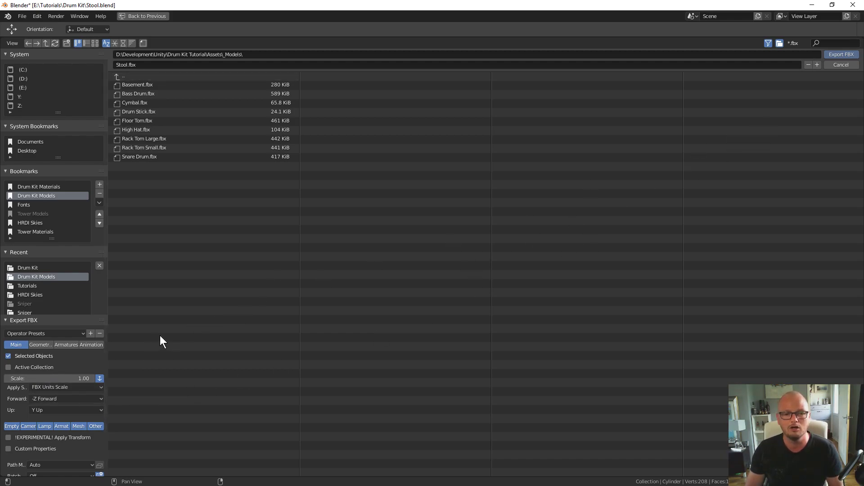
click(833, 55)
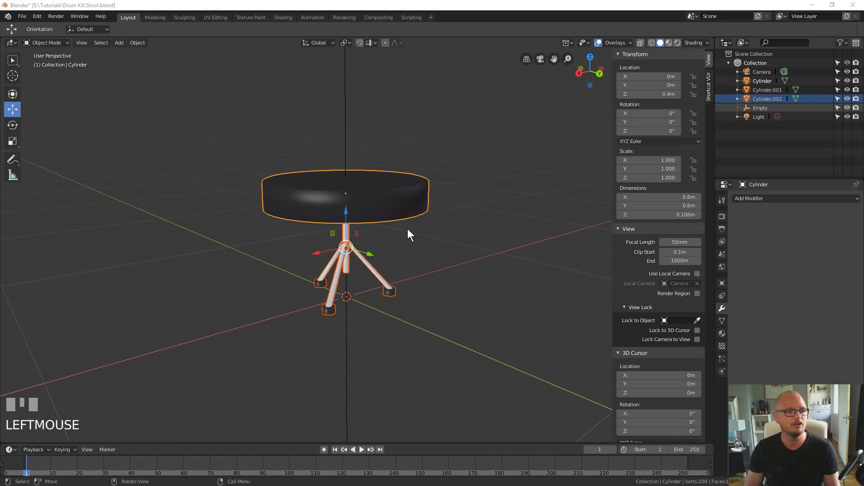
- Switch to Unity and examine the floor area around the drum kit in the basement scene
key(alt+Tab)
middle_drag(397, 246, 343, 311)
right_drag(347, 256, 220, 269)
right_drag(450, 288, 281, 264)
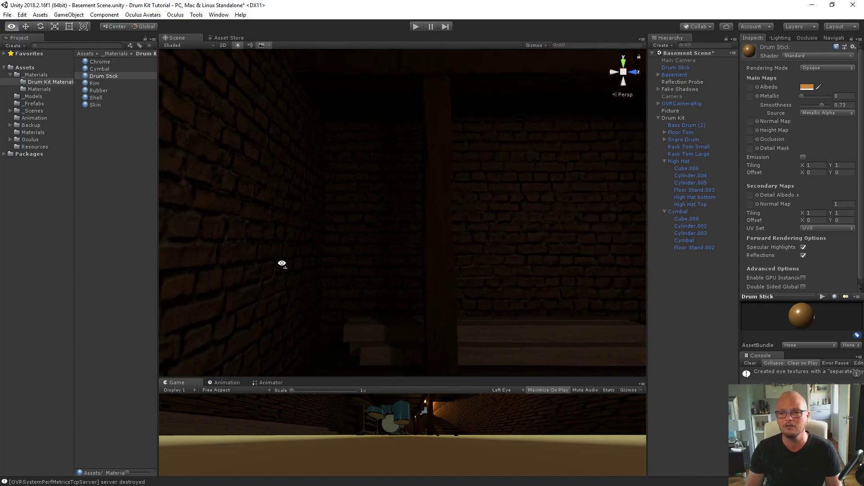
scroll(349, 301, up, 4)
right_drag(348, 301, 474, 295)
right_drag(505, 250, 451, 289)
key(w)
key(s)
middle_drag(388, 273, 334, 305)
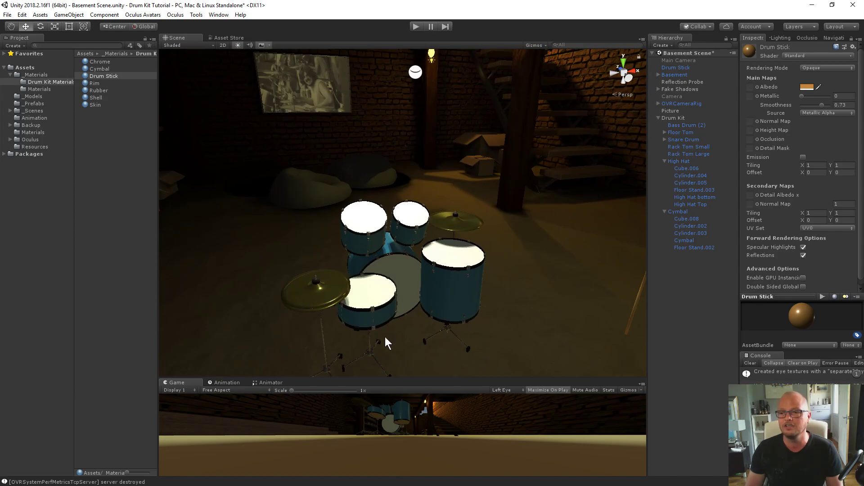
right_drag(344, 322, 412, 324)
middle_drag(415, 315, 402, 275)
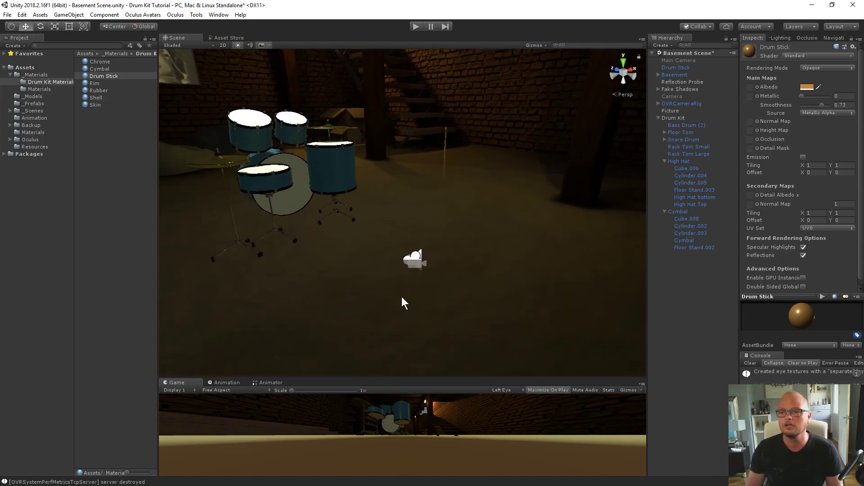
- Place the Stool model from the _Models folder in the scene and move it closer to the drum kit, about X -0.77, Z -2.85
click(33, 96)
drag(96, 124, 444, 281)
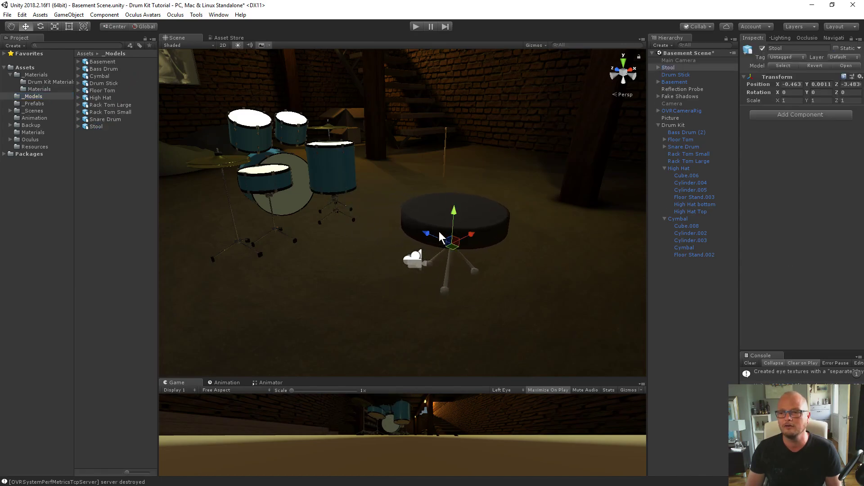
middle_drag(435, 273, 386, 276)
drag(359, 236, 322, 227)
mouse_move(321, 257)
middle_down()
mouse_move(365, 290)
mouse_move(329, 270)
middle_up()
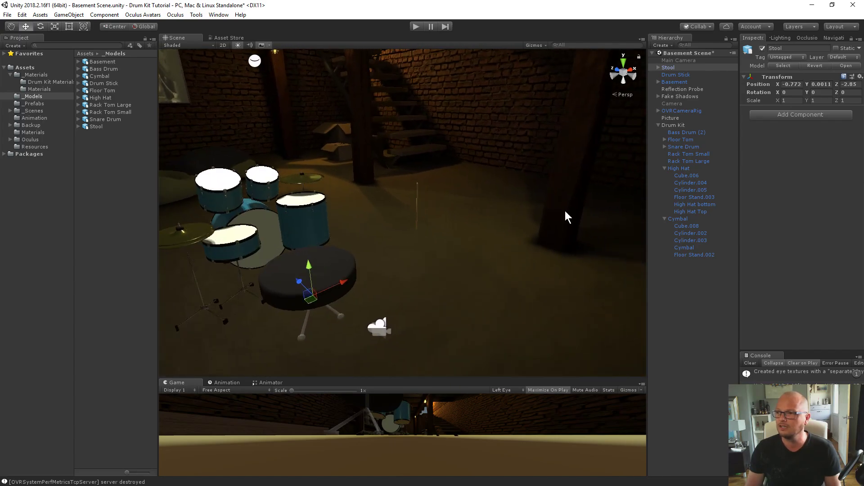
- Switch to Blender and select the stool's seat, tripod legs and centre pole together
key(alt+Tab)
click(402, 197)
middle_drag(402, 197, 390, 265)
shift+click(350, 259)
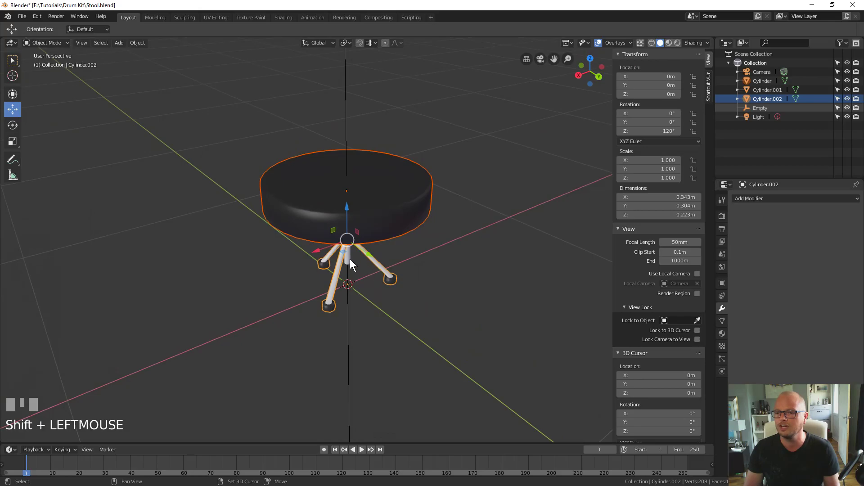
- Apply rotation and scale to the stool's separate seat, leg and pole objects
key(ctrl+j)
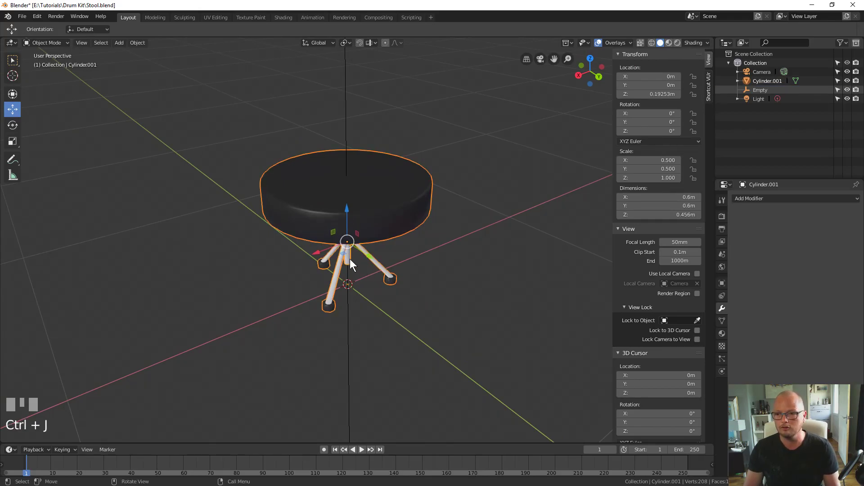
key(ctrl+z)
key(ctrl+a)
click(349, 258)
click(391, 228)
key(ctrl+a)
click(388, 237)
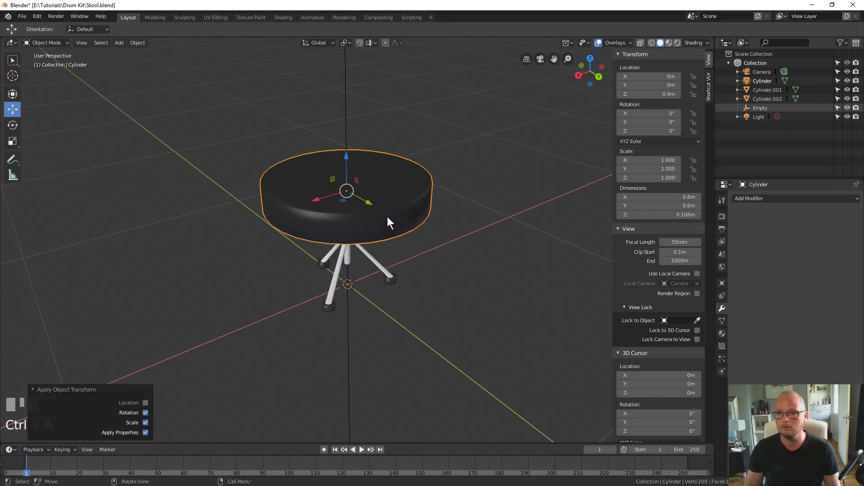
- Select all the stool parts and export them as FBX again, overwriting Stool.fbx in the Drum Kit Models folder
shift+click(341, 260)
shift+click(348, 263)
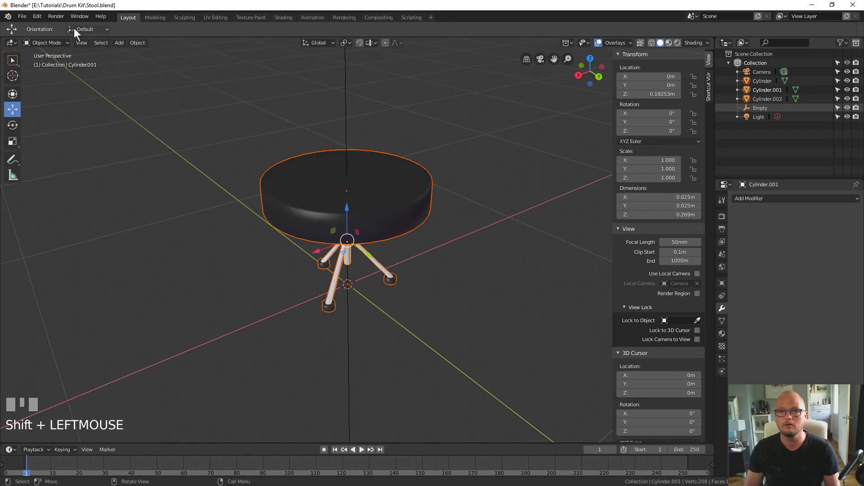
click(26, 16)
mouse_move(66, 191)
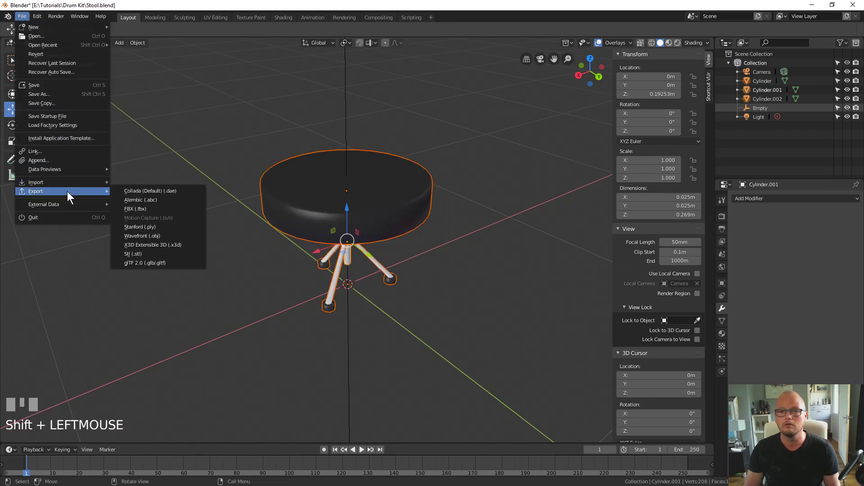
click(141, 209)
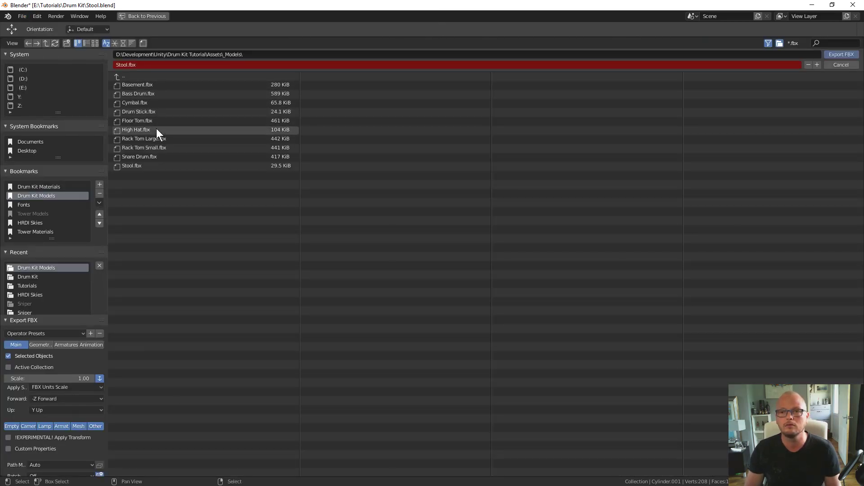
double_click(135, 166)
- Switch to Unity, check the transforms of the placed stool's parts and delete that stool from the scene
key(alt+Tab)
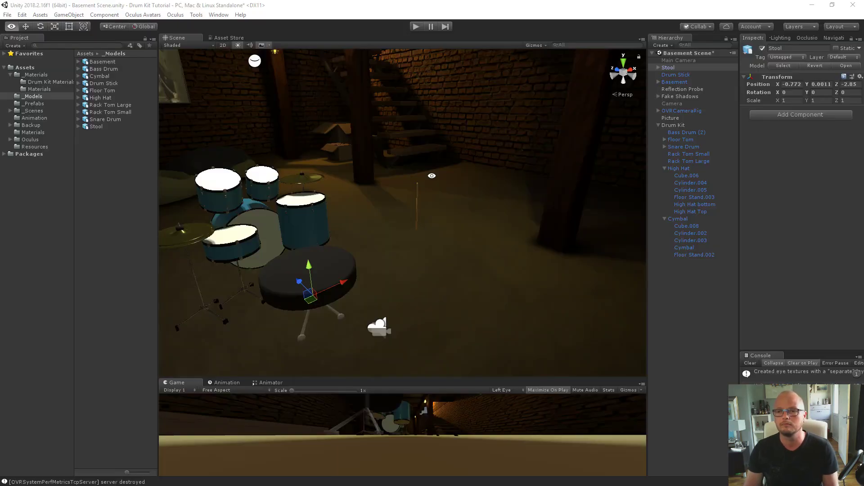
click(351, 267)
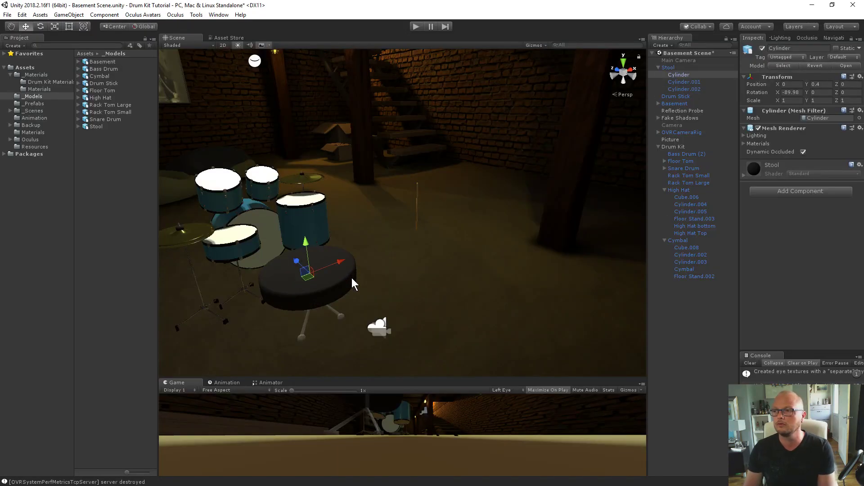
click(684, 75)
click(687, 81)
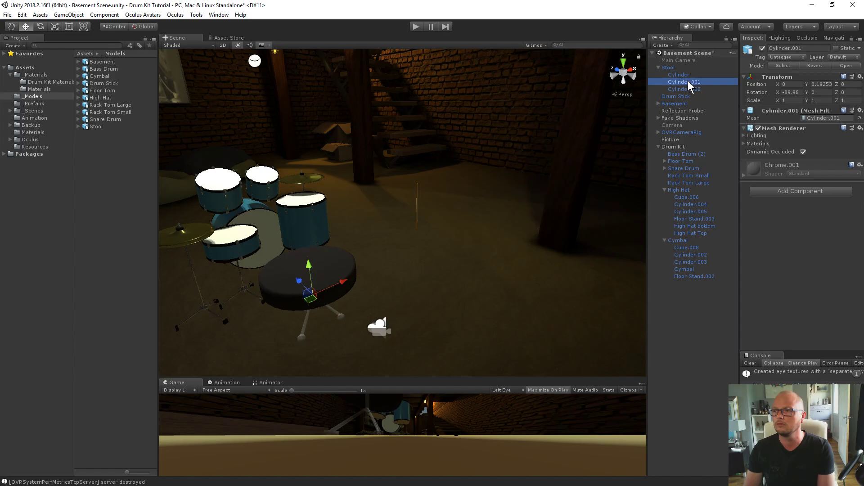
click(674, 67)
key(Delete)
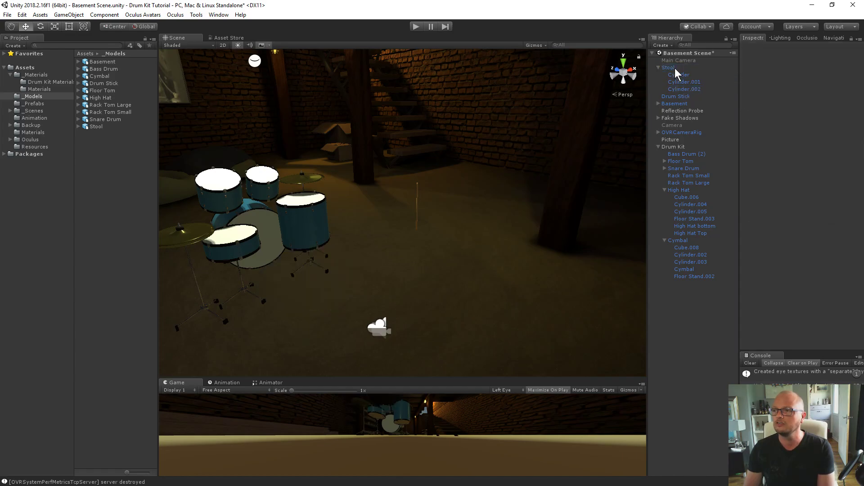
- Place the re-exported Stool model in the scene and position it centrally behind the drum kit, at about X -0.78, Z -2.69
click(27, 96)
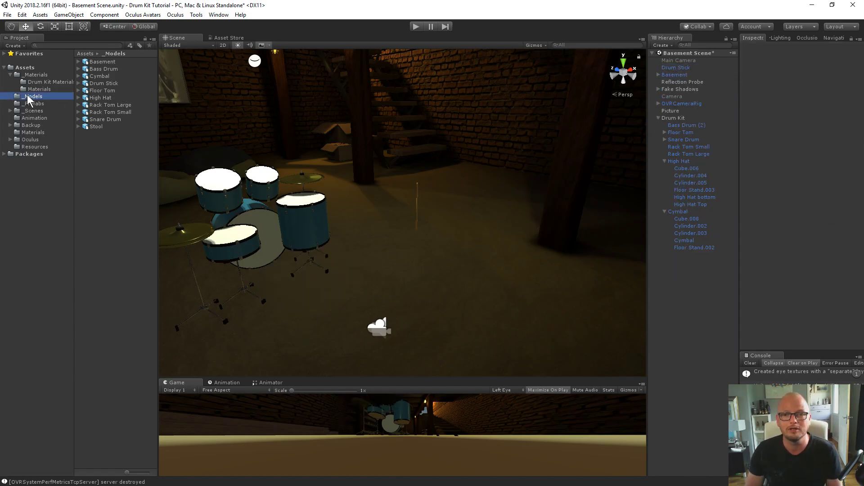
drag(96, 126, 328, 329)
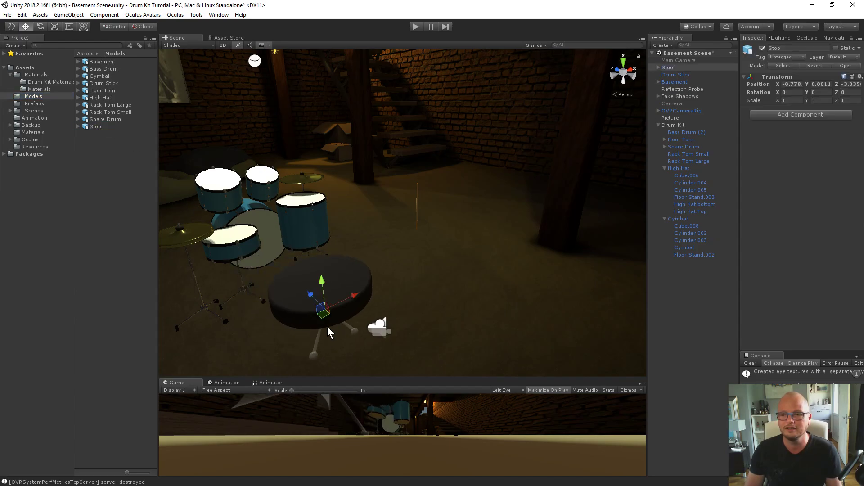
click(624, 64)
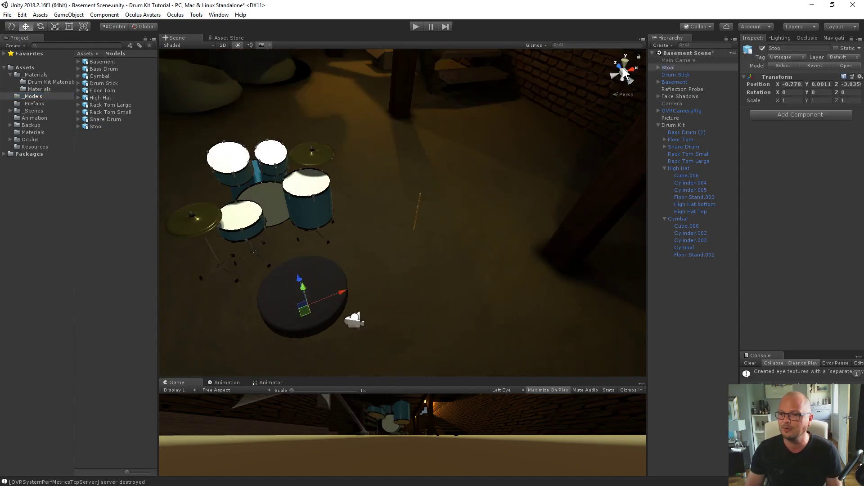
middle_drag(327, 279, 358, 277)
drag(408, 208, 416, 179)
- Scale the stool down uniformly to about 0.725
key(e)
key(r)
mouse_move(405, 211)
mouse_down()
mouse_move(403, 220)
mouse_move(406, 209)
mouse_up()
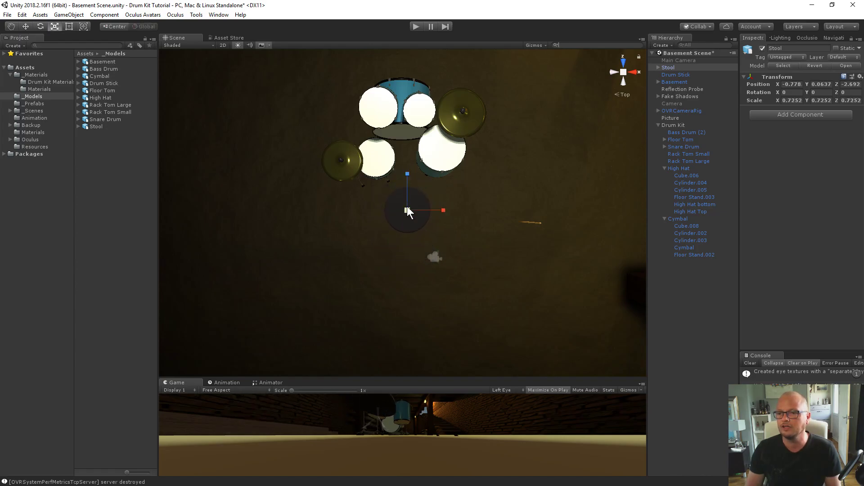
- Examine the stool's legs and feet up close from beneath the seat
right_drag(364, 325, 513, 208)
middle_drag(450, 324, 455, 161)
scroll(464, 252, up, 5)
middle_drag(468, 328, 446, 268)
scroll(447, 267, up, 5)
right_drag(447, 267, 474, 255)
scroll(434, 299, down, 3)
middle_drag(433, 299, 412, 214)
scroll(416, 250, up, 6)
right_drag(422, 282, 420, 212)
click(421, 216)
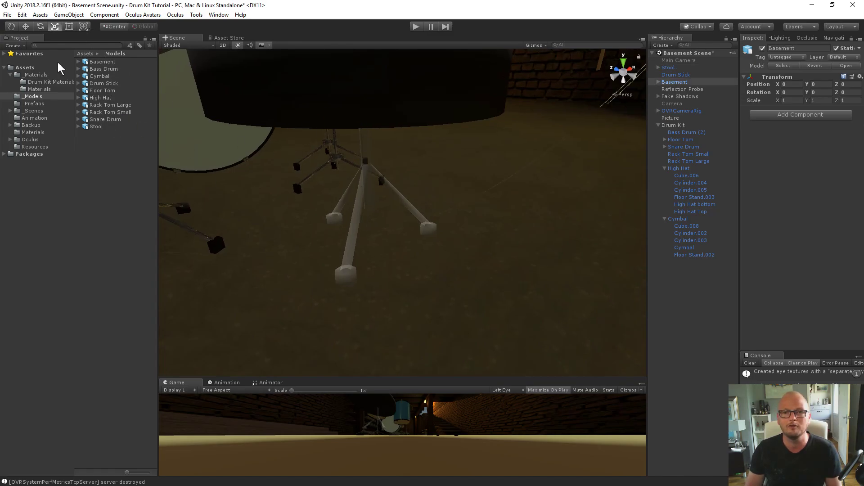
- Assign the Chrome drum kit material to the stool's legs and centre pole, and the Rubber material to its feet
click(36, 75)
click(51, 82)
drag(104, 62, 351, 233)
drag(107, 64, 367, 155)
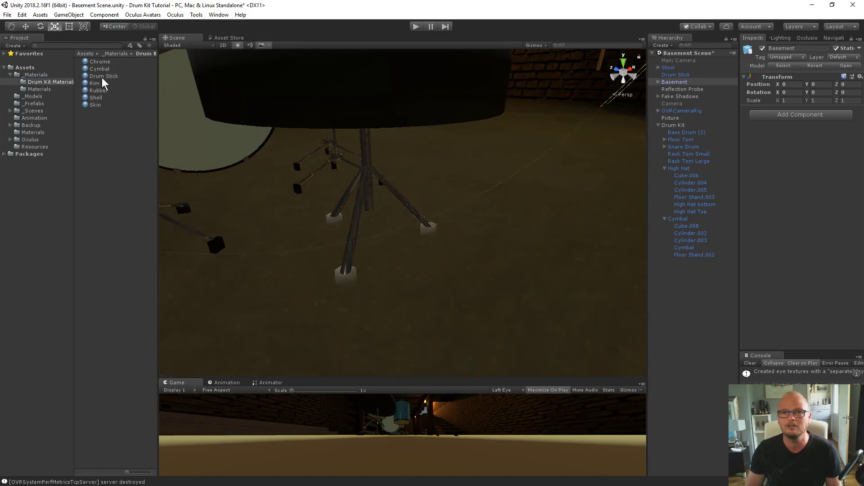
drag(98, 91, 340, 282)
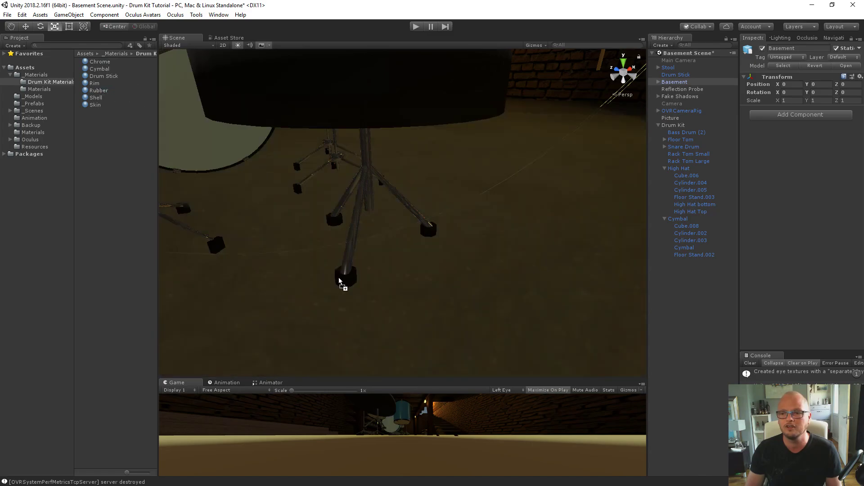
- Create a new material in the Drum Kit Materials folder and name it Seat Cover
middle_drag(339, 109, 360, 179)
right_click(95, 129)
mouse_move(219, 134)
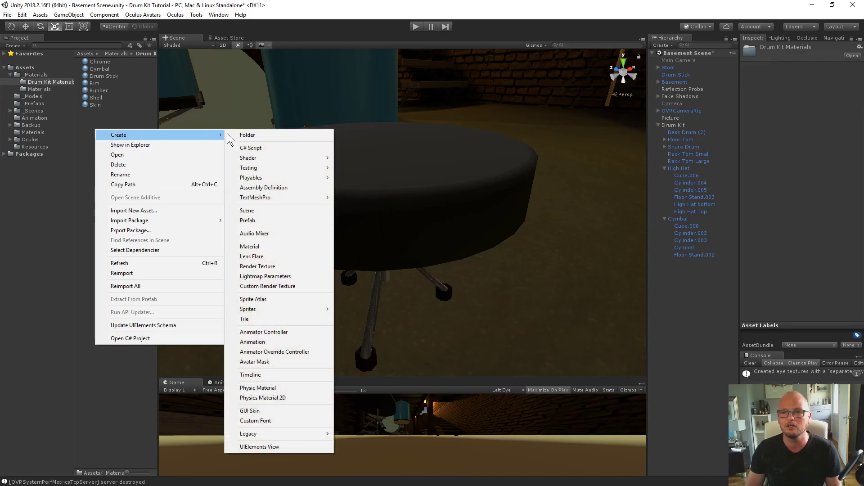
click(275, 244)
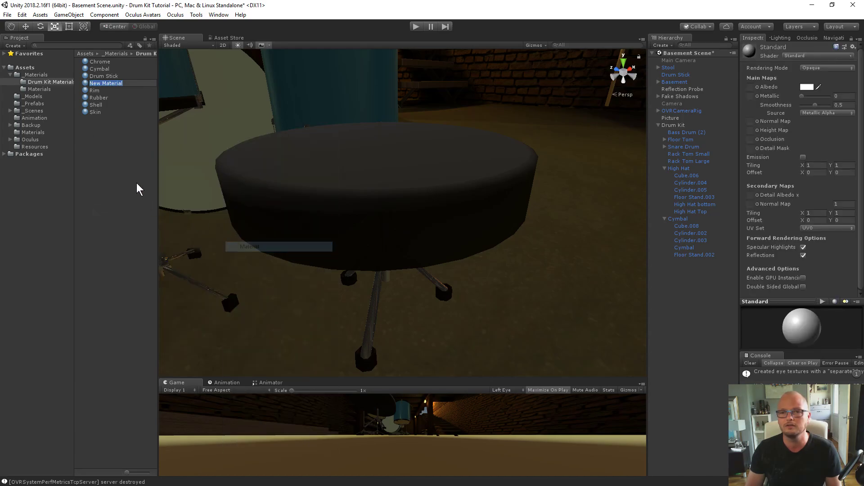
text(S)
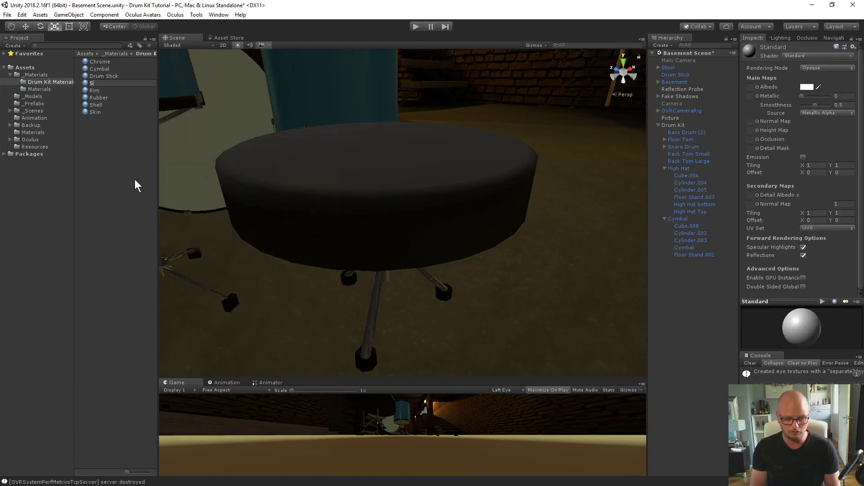
text(eat Cover)
key(Return)
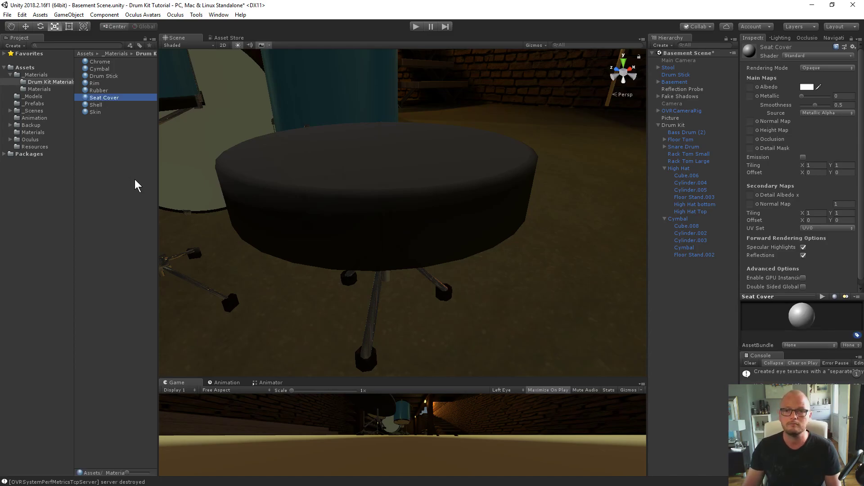
- Set the Seat Cover material's albedo to near-black, hex 111111, and its smoothness to 0.42
click(807, 88)
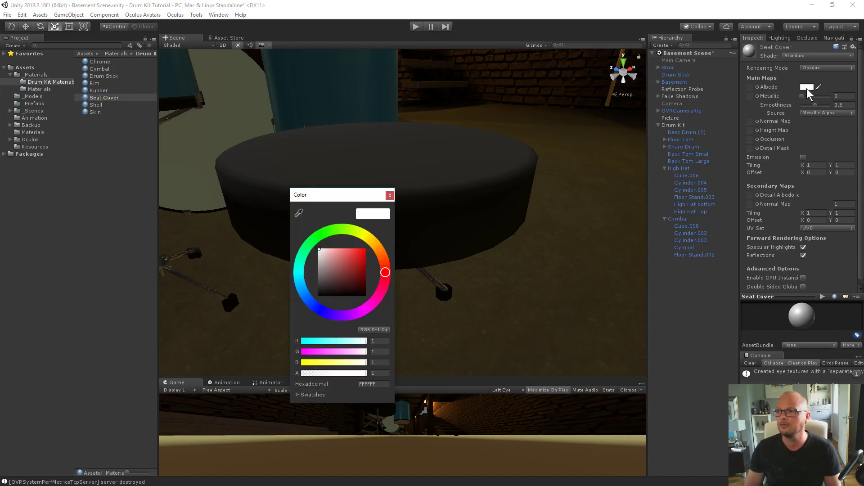
drag(326, 294, 317, 293)
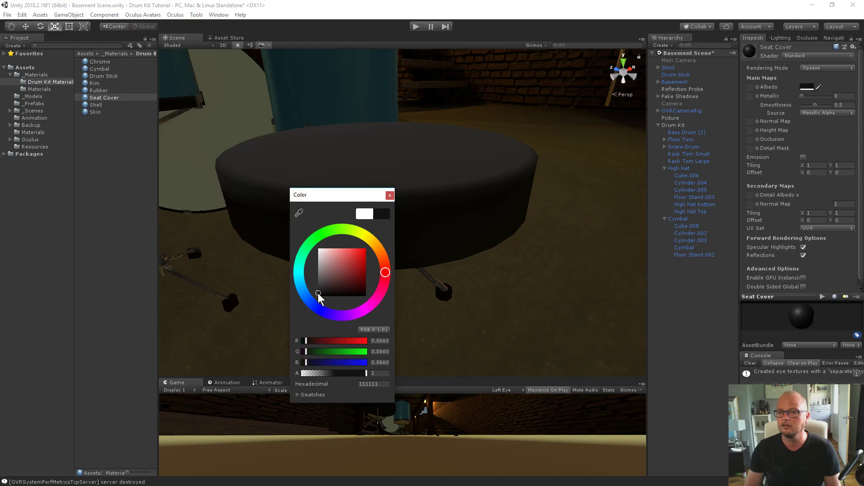
click(390, 195)
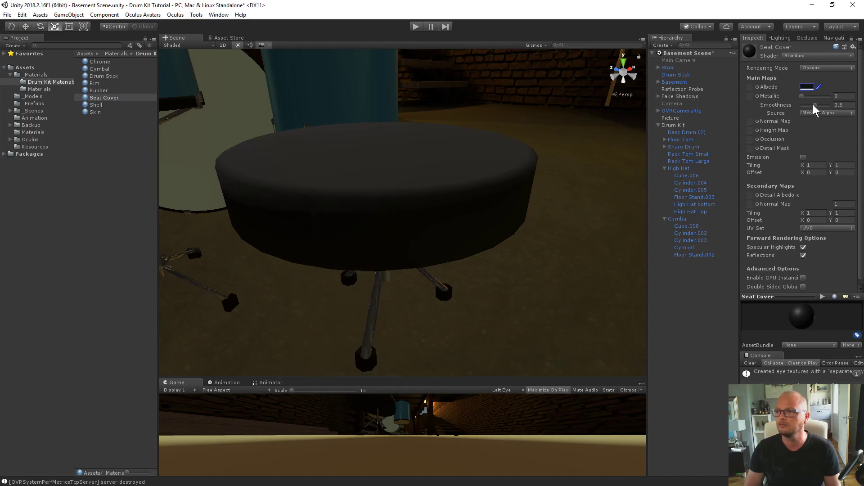
drag(814, 104, 815, 105)
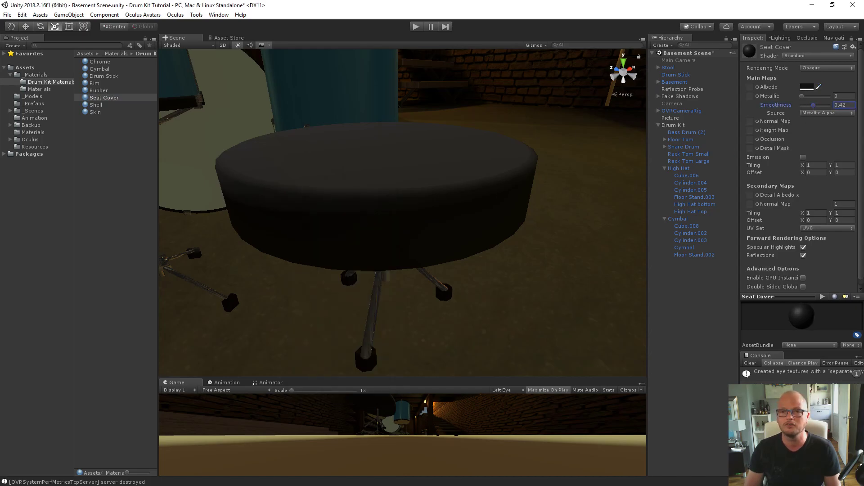
- Assign the Seat Cover material to the stool's seat and check the stool together with the whole drum kit
drag(107, 98, 352, 184)
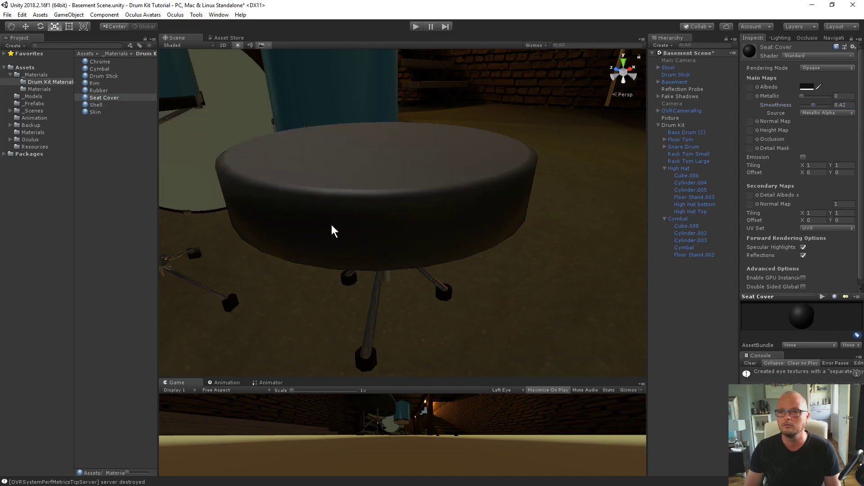
middle_drag(370, 240, 365, 228)
right_drag(365, 228, 139, 265)
middle_drag(281, 244, 516, 1)
right_drag(388, 220, 461, 223)
scroll(401, 239, down, 5)
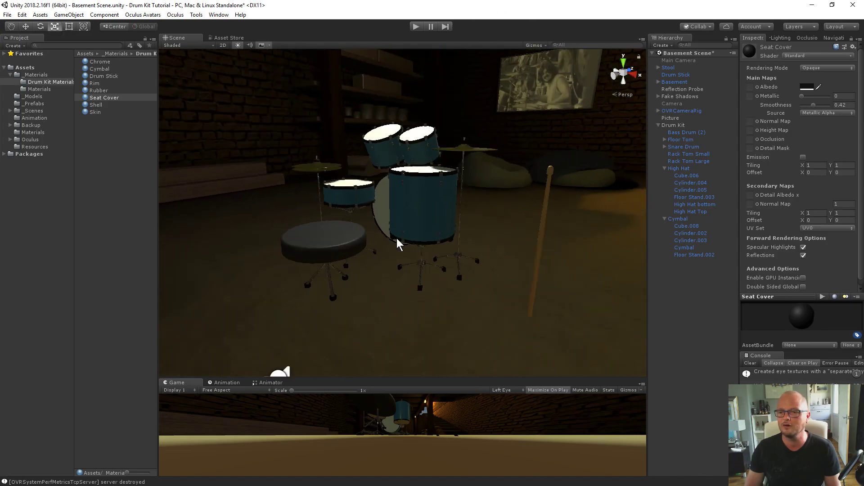
middle_drag(399, 238, 453, 199)
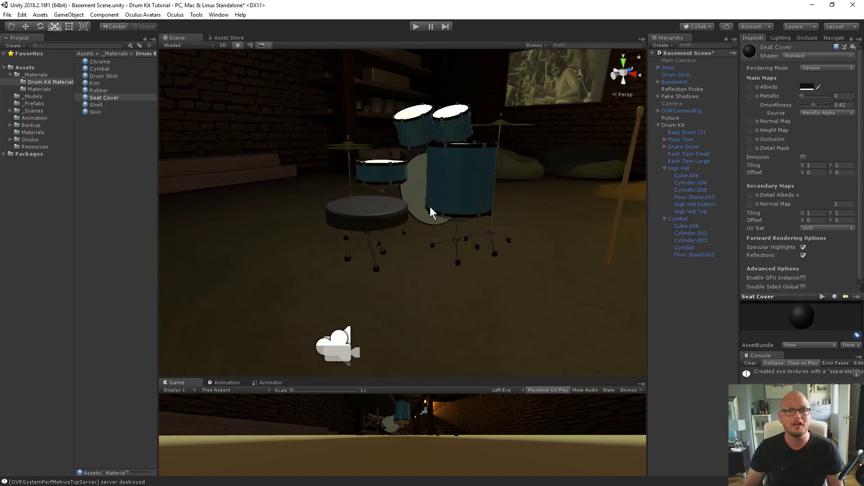